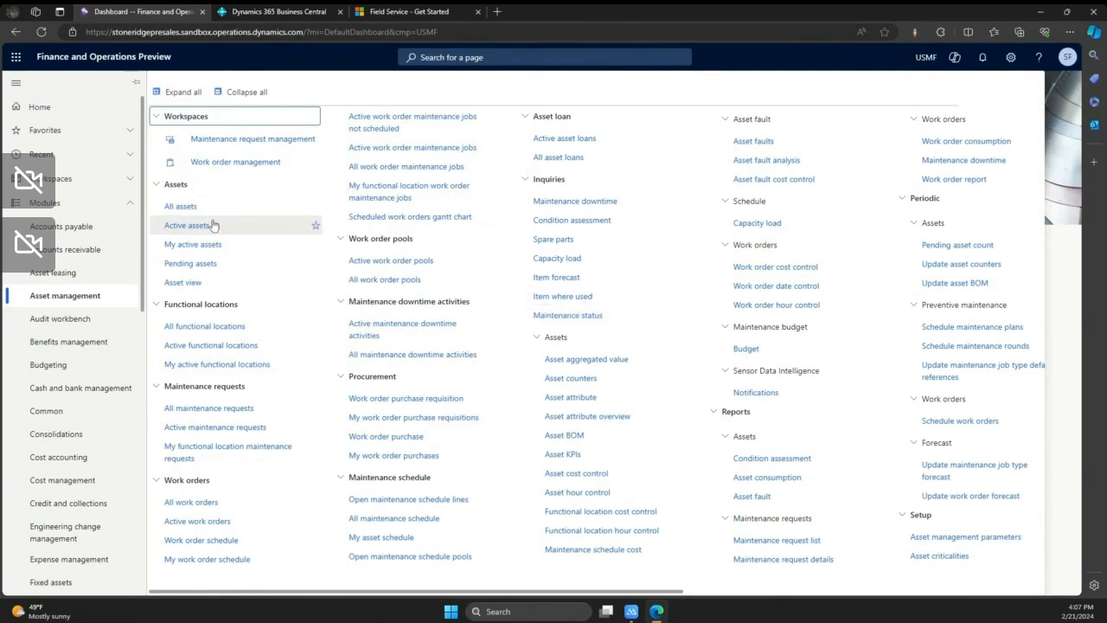
# - Open the asset view and expand the USMF Plastics location and its Raw Materials area
pyautogui.click(182, 282)
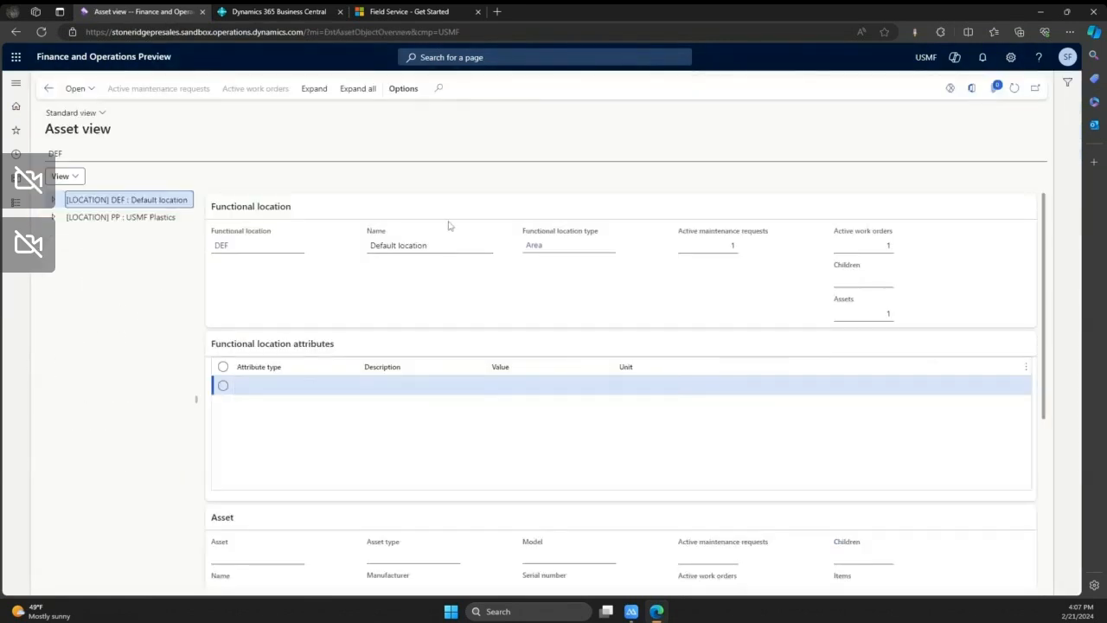
pyautogui.click(122, 217)
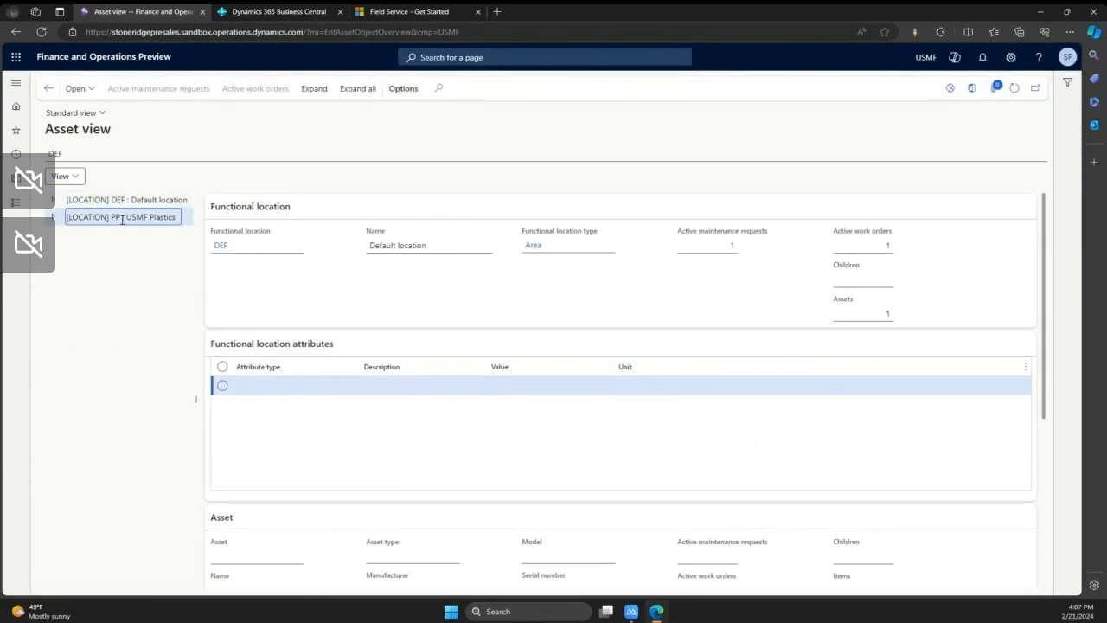
pyautogui.click(53, 218)
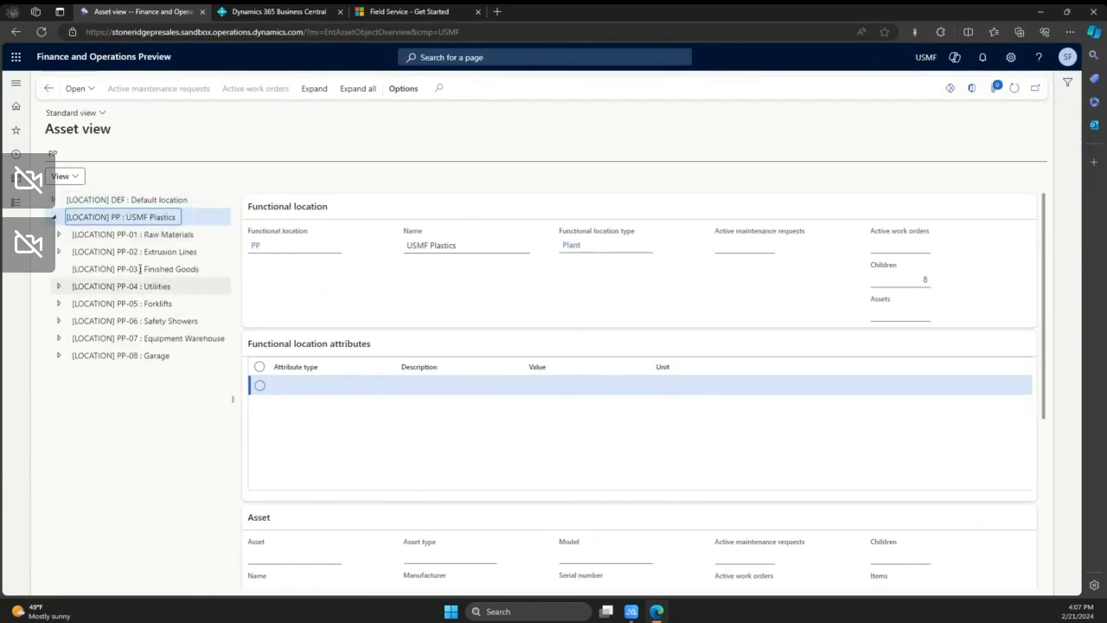
pyautogui.click(59, 234)
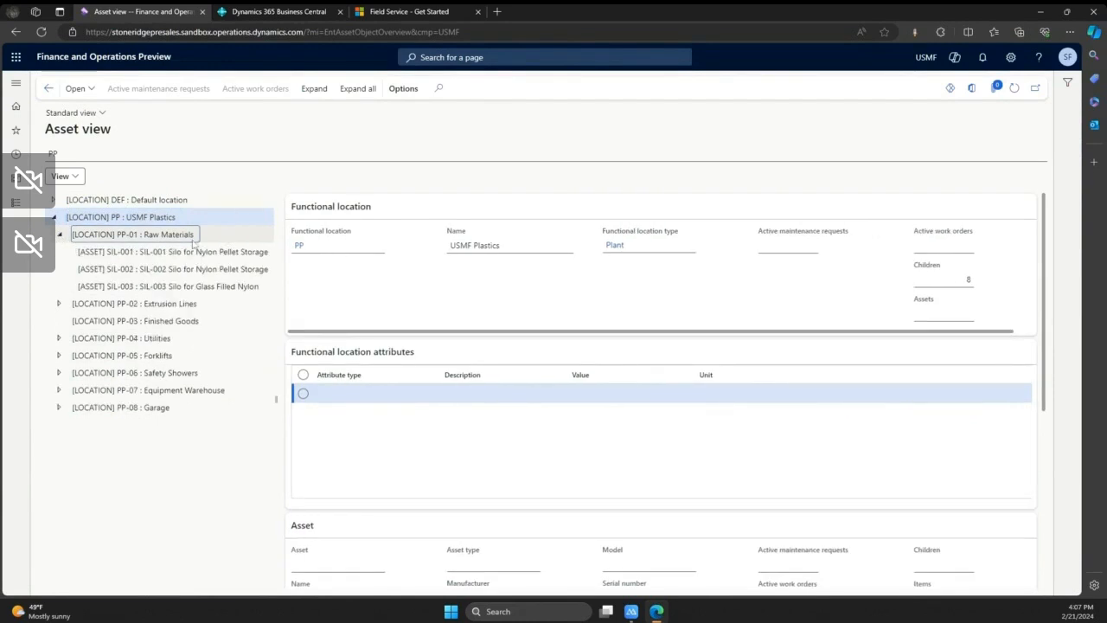
# - Expand the Extrusion Lines area through Extrusion Line 1 to list the child assets of extruder EX-101
pyautogui.click(145, 302)
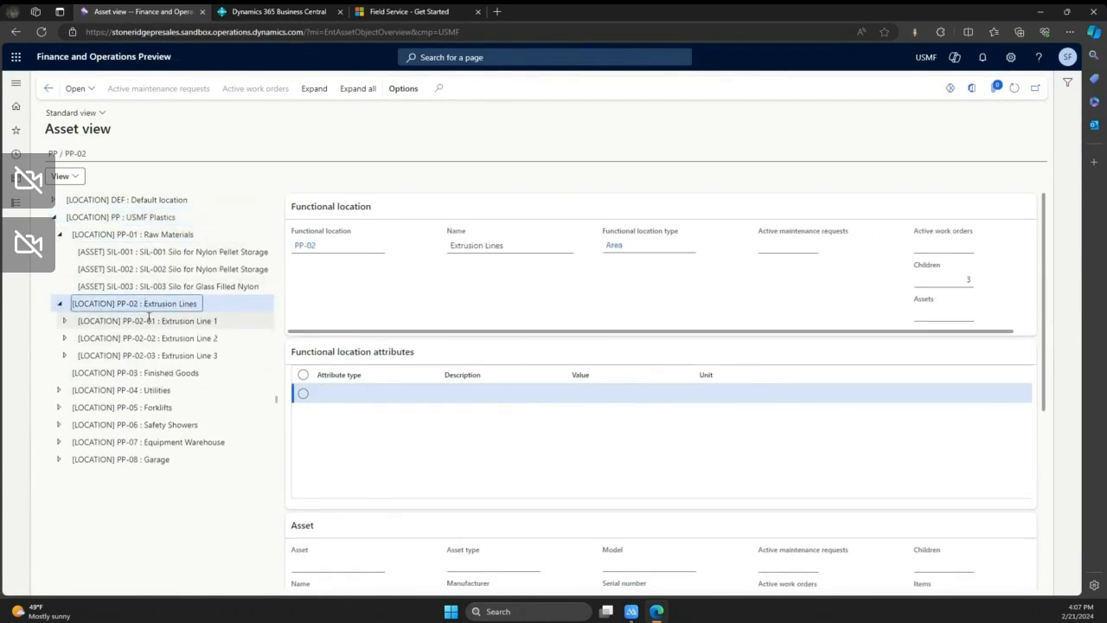
pyautogui.click(149, 318)
pyautogui.click(64, 321)
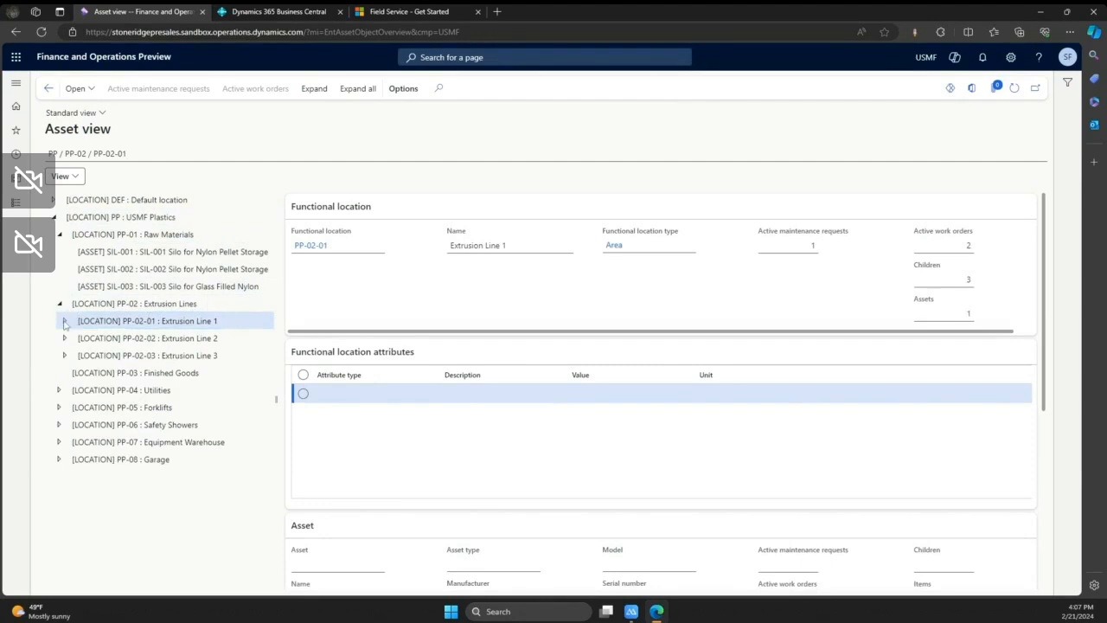
pyautogui.click(205, 339)
pyautogui.click(70, 338)
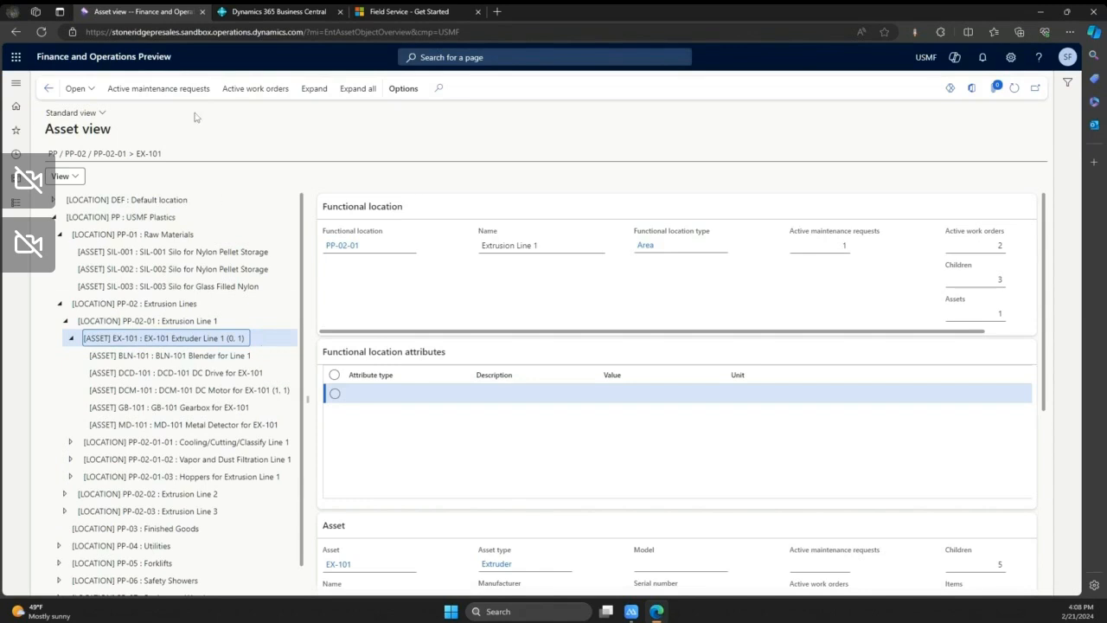
# - Return to the dashboard and open the analytics of the Maintenance request management workspace
pyautogui.click(50, 90)
pyautogui.click(23, 87)
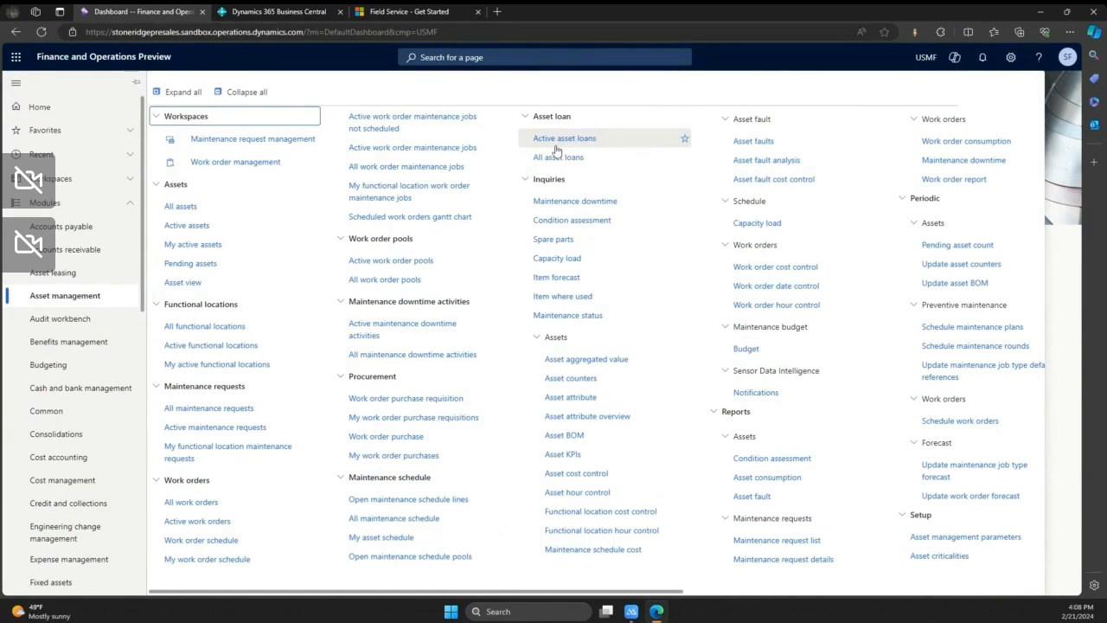
pyautogui.click(1063, 260)
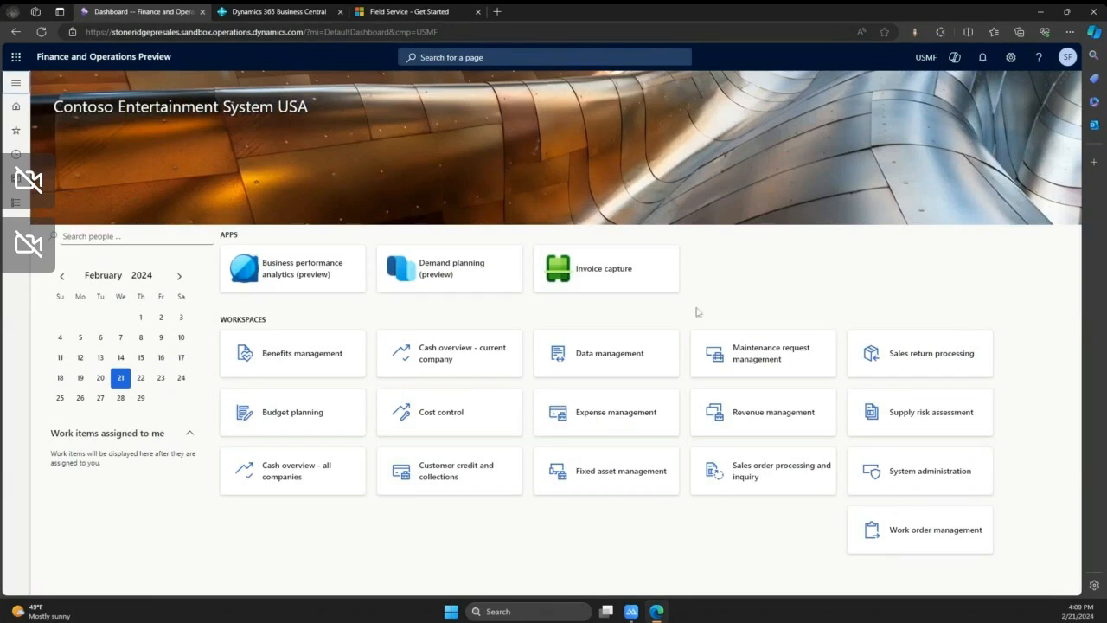
pyautogui.click(786, 370)
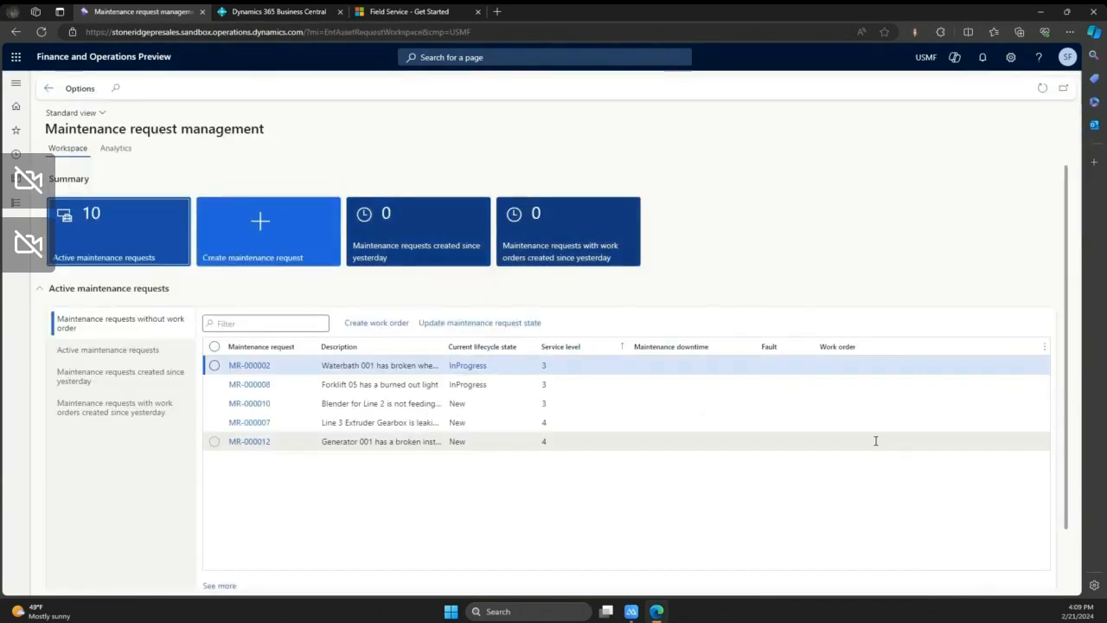
pyautogui.click(116, 149)
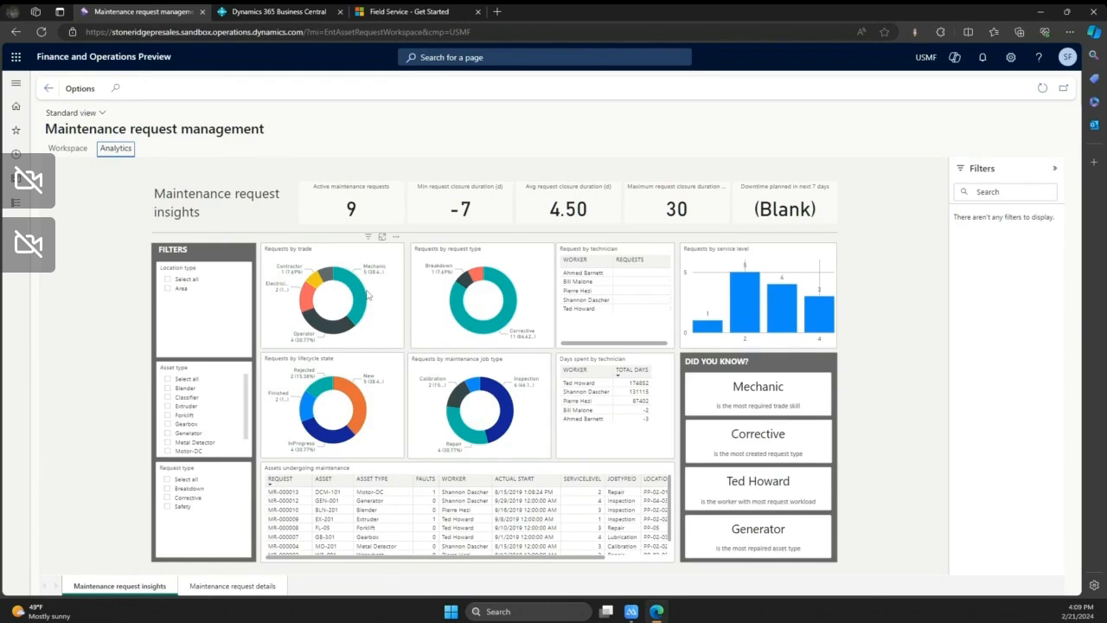
# - Filter the maintenance request insights by the Mechanic trade and clear that filter again
pyautogui.moveTo(379, 278)
pyautogui.click(361, 302)
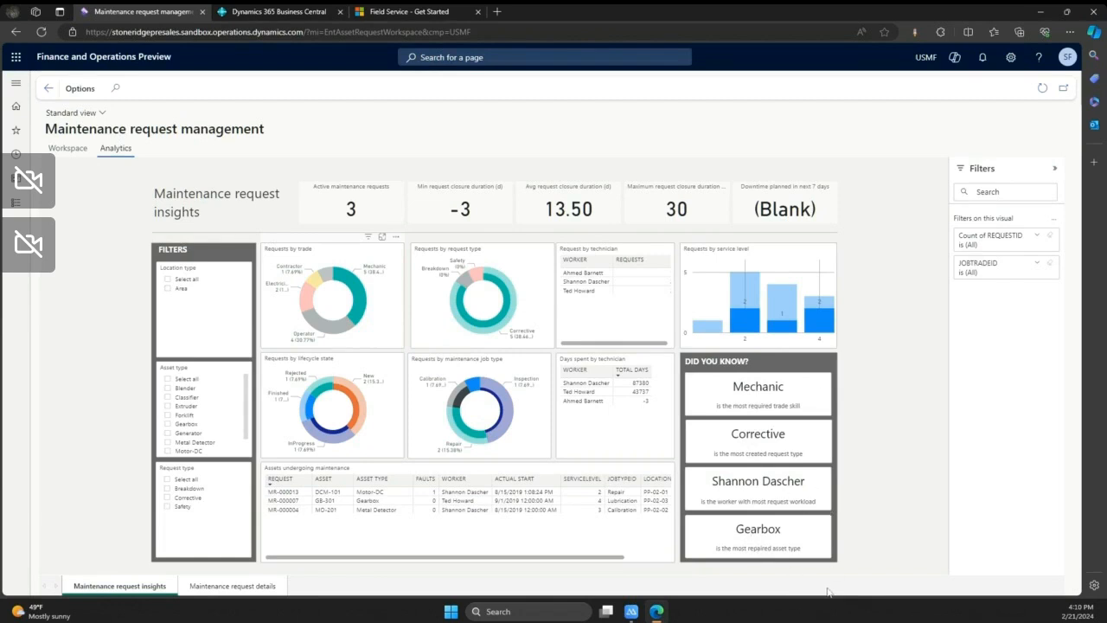
pyautogui.click(357, 294)
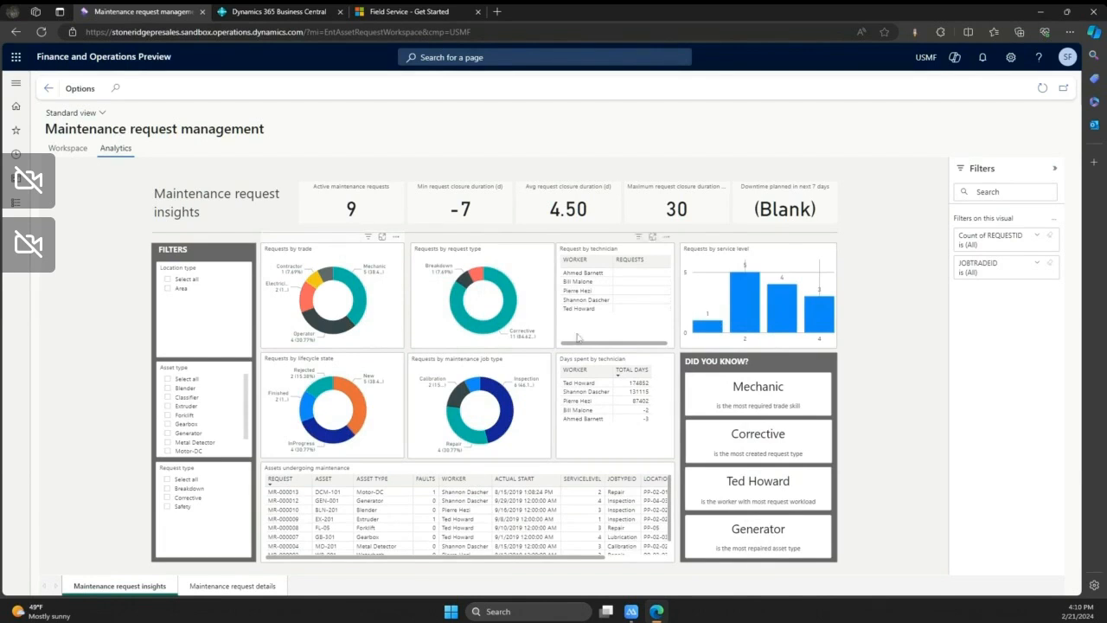
pyautogui.click(85, 97)
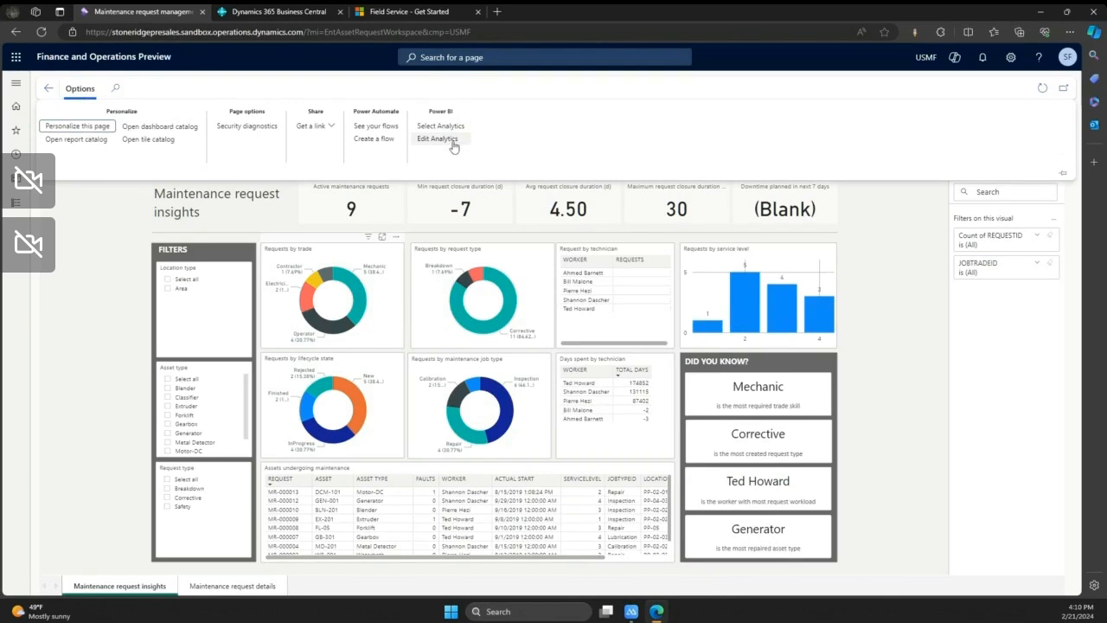
pyautogui.click(100, 268)
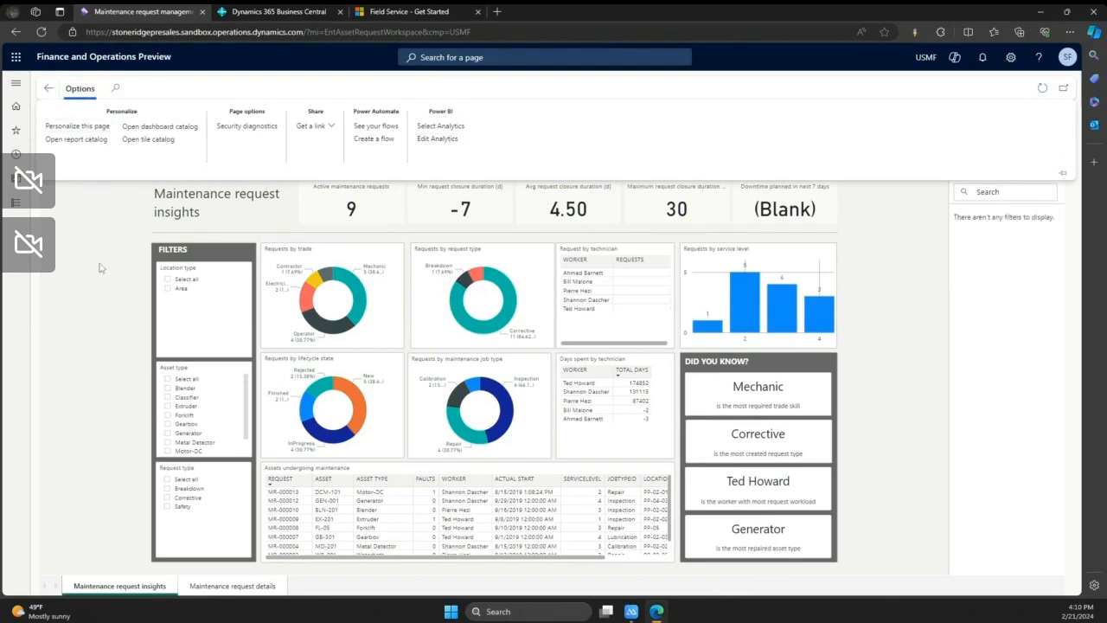
pyautogui.click(87, 92)
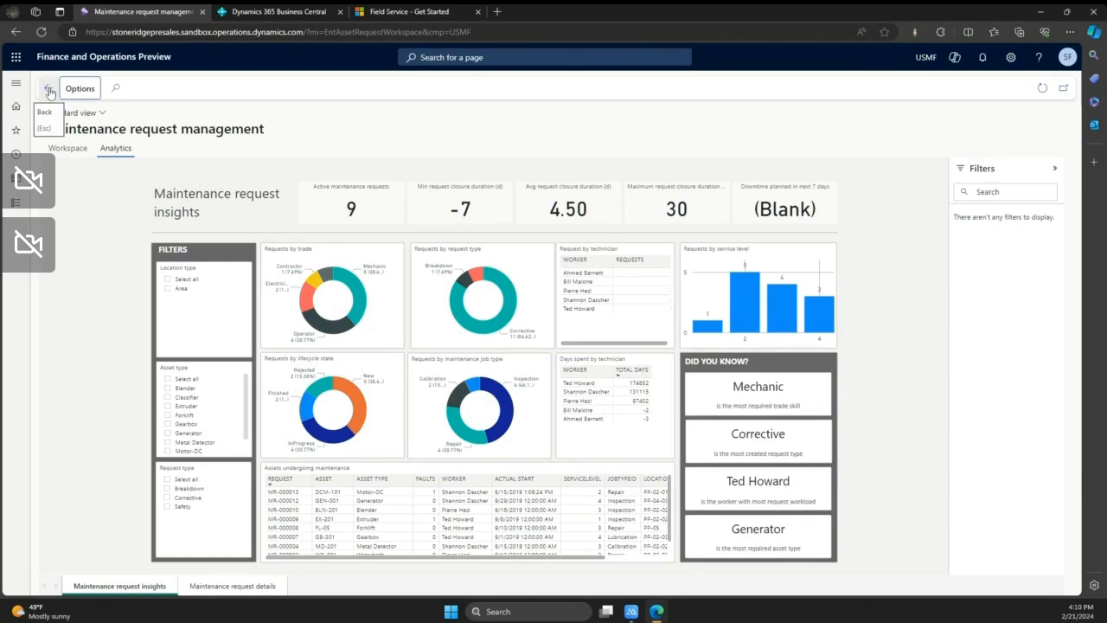
# - Return to the maintenance request workspace summary and switch to the mirrored phone's Finance and Operations app
pyautogui.click(67, 148)
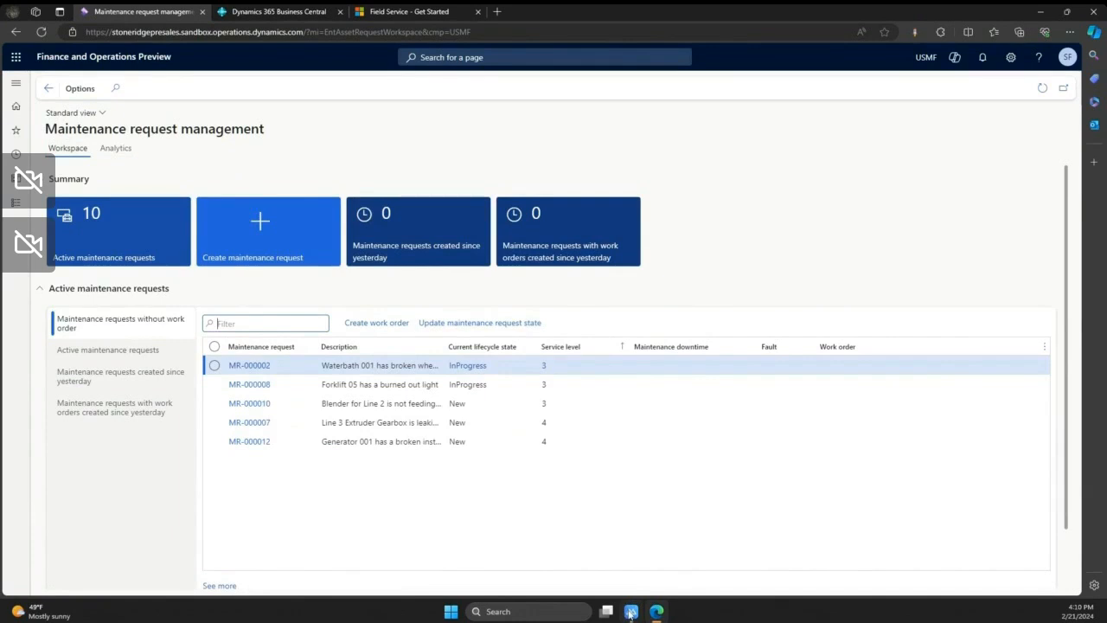
pyautogui.moveTo(631, 612)
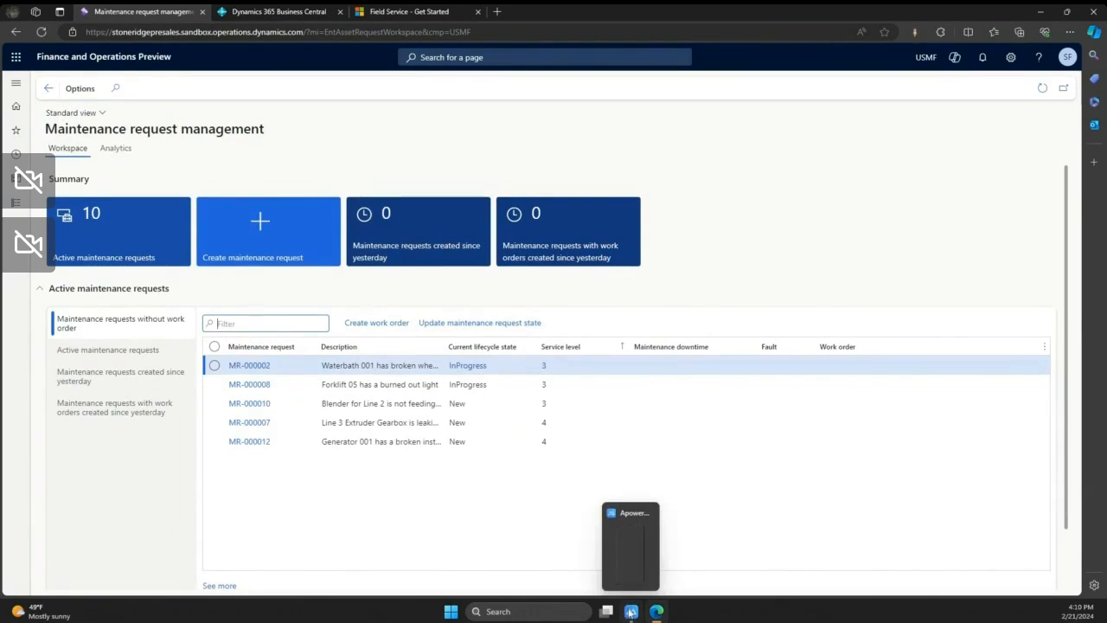
pyautogui.click(630, 611)
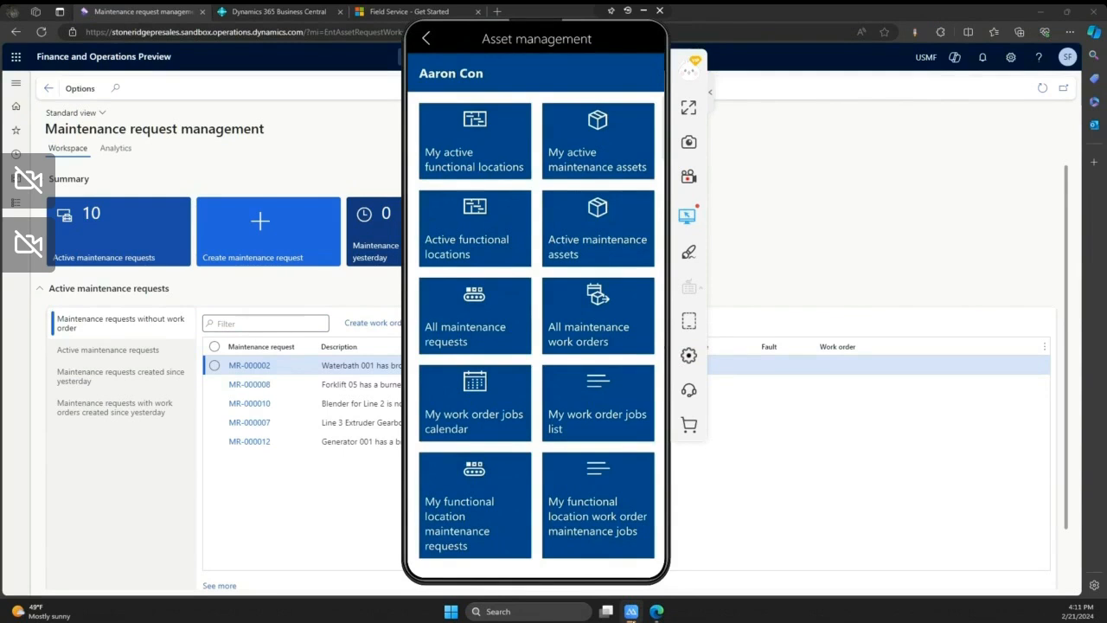
# - Reopen the mobile Asset management workspace from the workspace list and show all maintenance requests
pyautogui.click(425, 39)
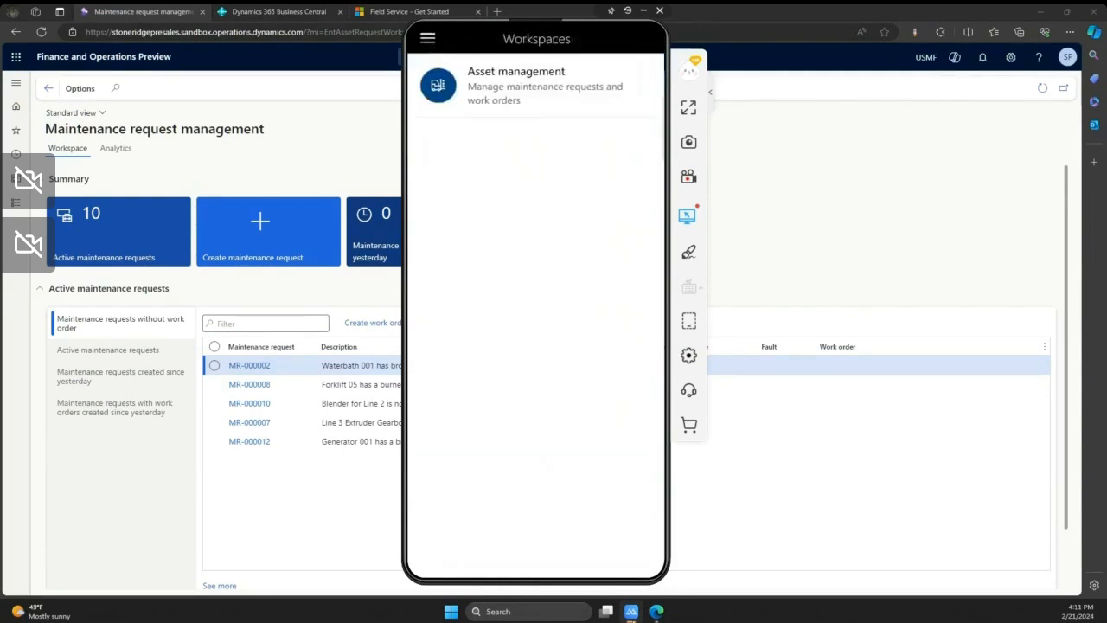
pyautogui.click(437, 85)
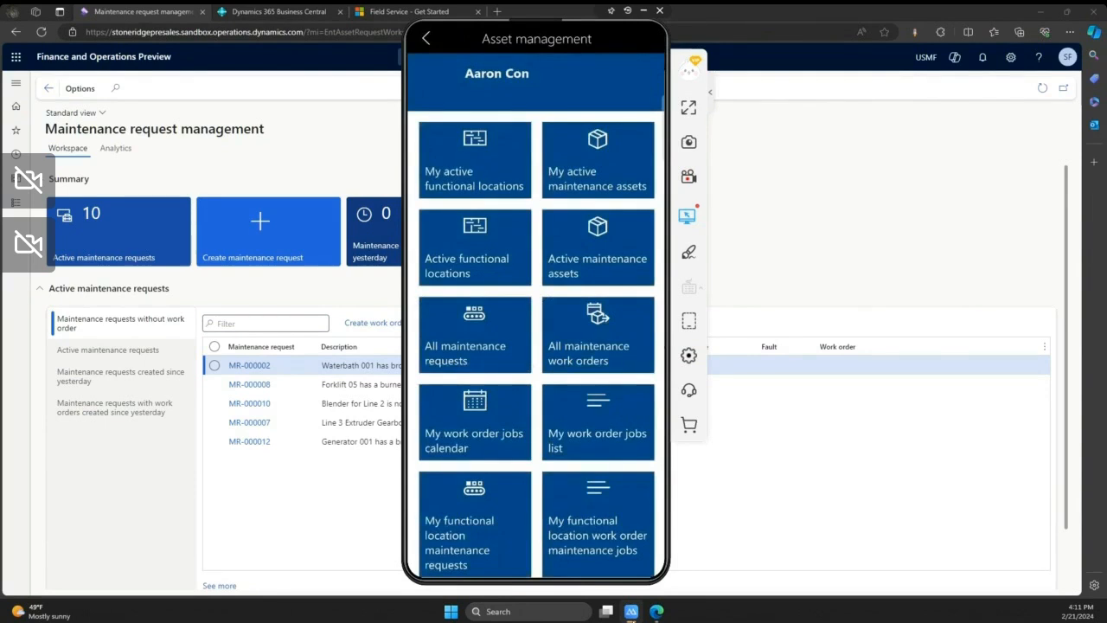
pyautogui.click(474, 335)
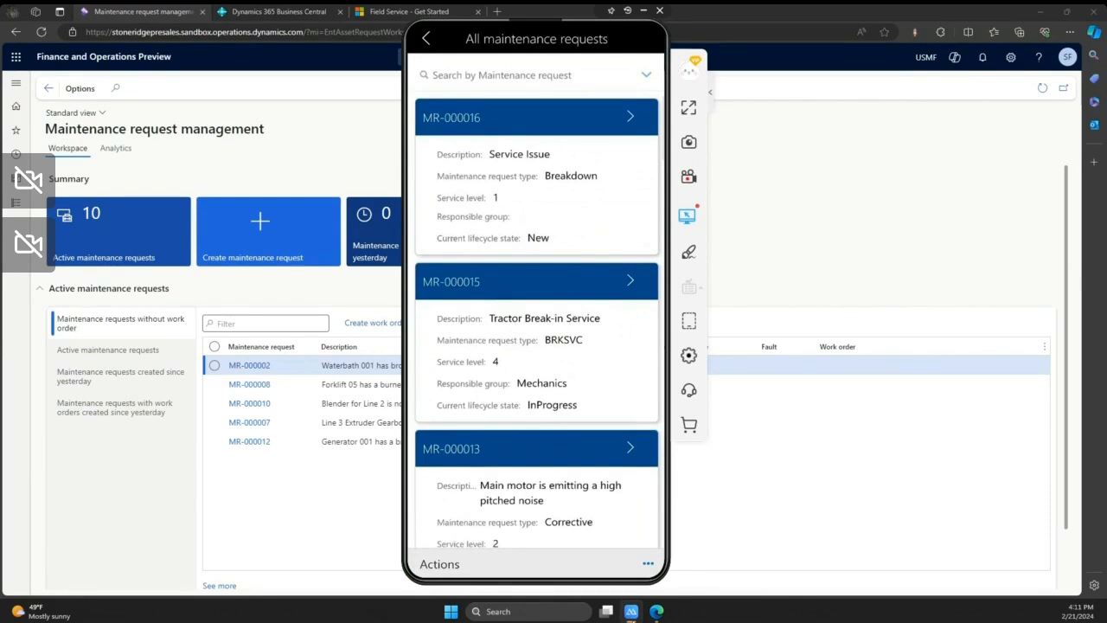
# - Start a new maintenance request, reconnecting to the stoneridgepresales sandbox environment and accepting its service connection terms
pyautogui.click(647, 564)
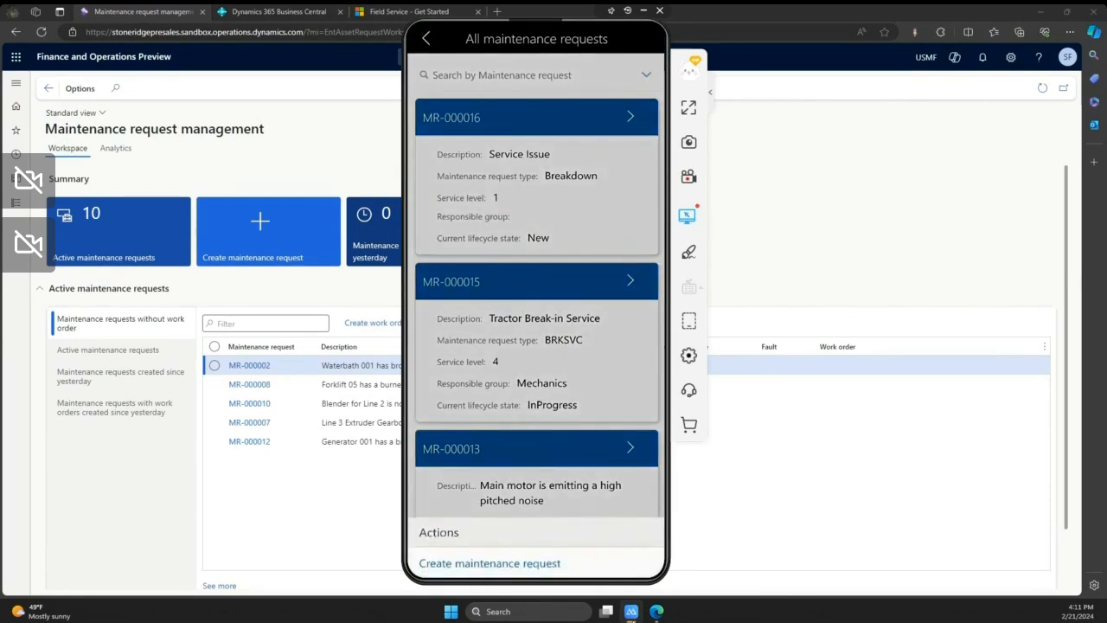
pyautogui.click(489, 564)
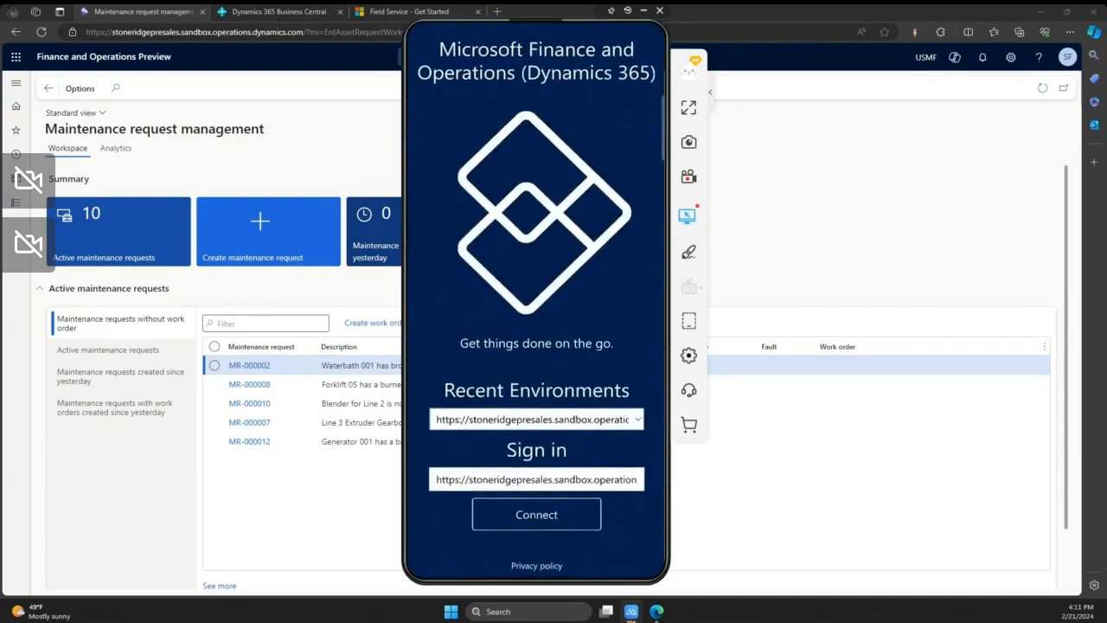
pyautogui.click(536, 513)
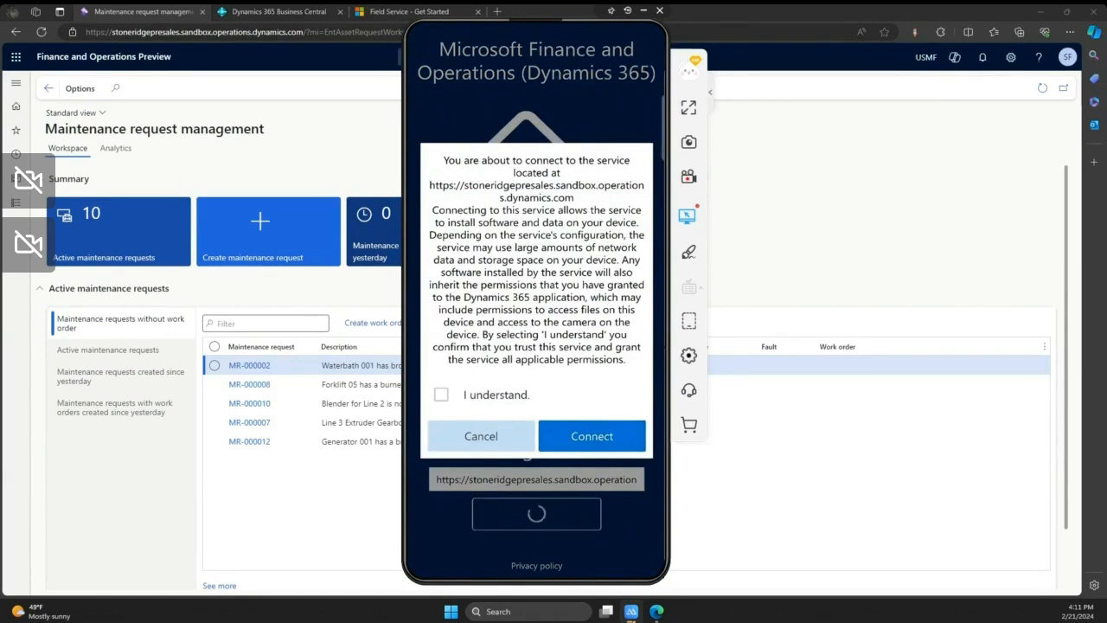
pyautogui.click(441, 394)
pyautogui.click(591, 436)
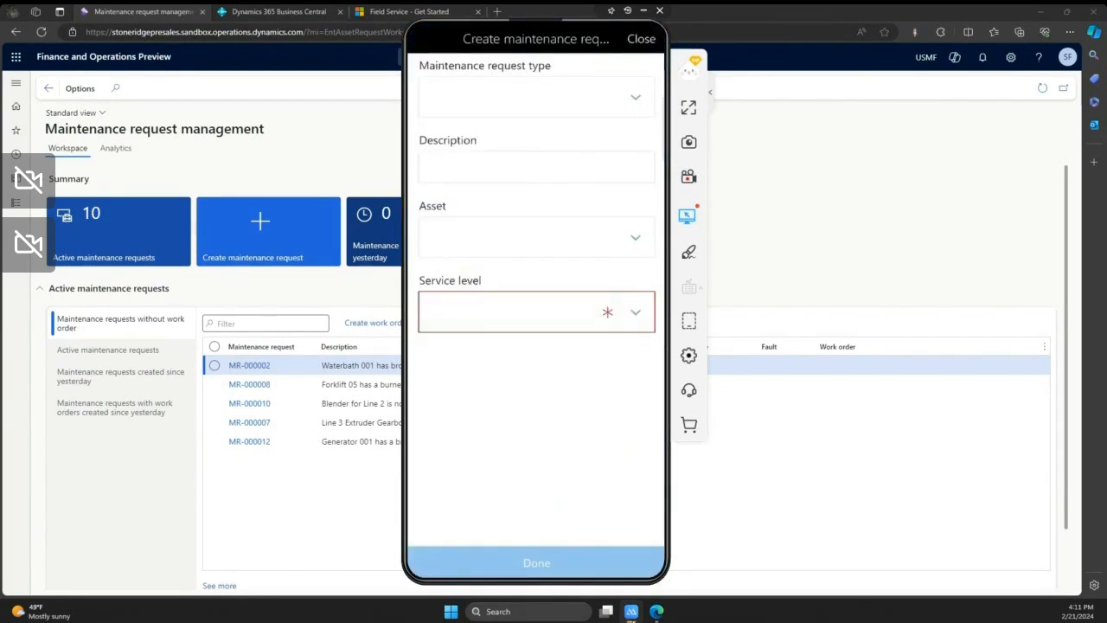
# - Set the maintenance request type to Breakdown and enter the description "Forklift spewing fluid"
pyautogui.click(554, 100)
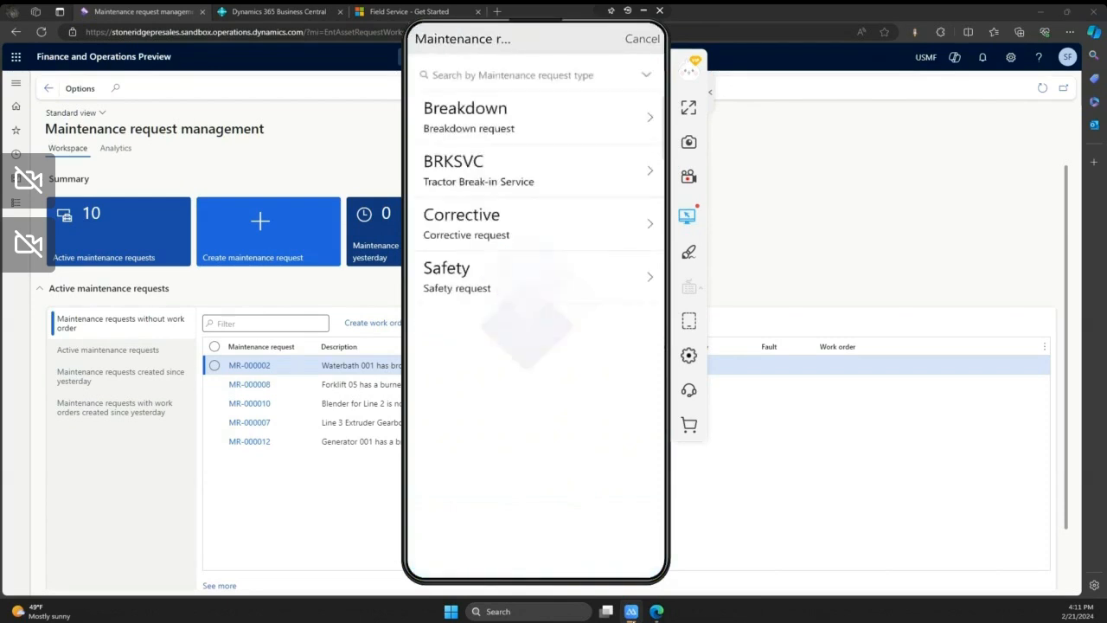
pyautogui.click(534, 118)
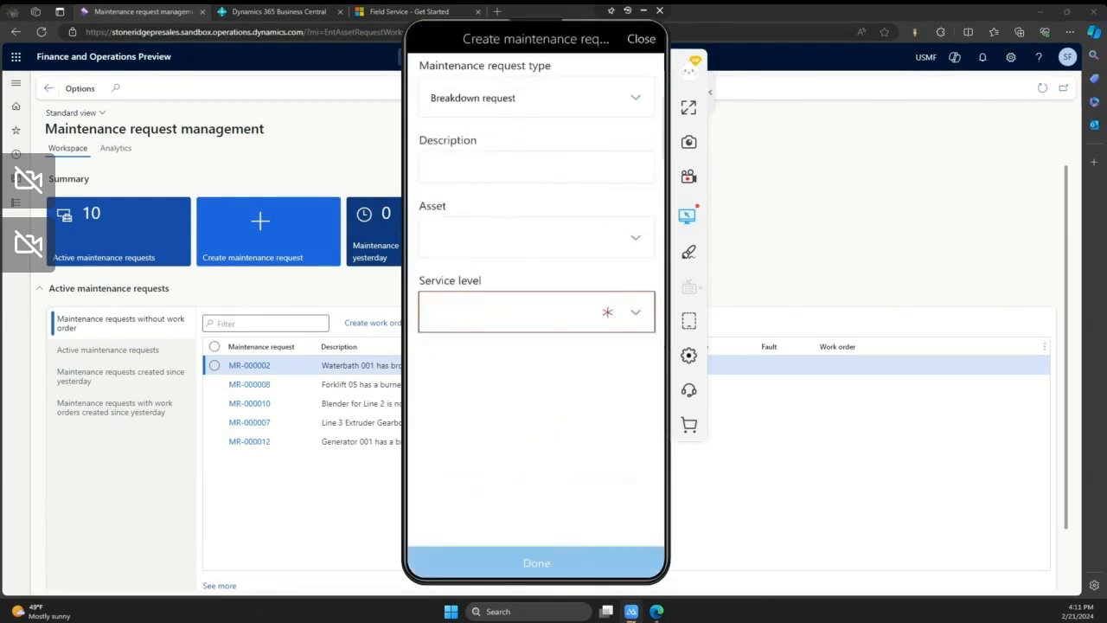
pyautogui.click(545, 174)
pyautogui.write('For')
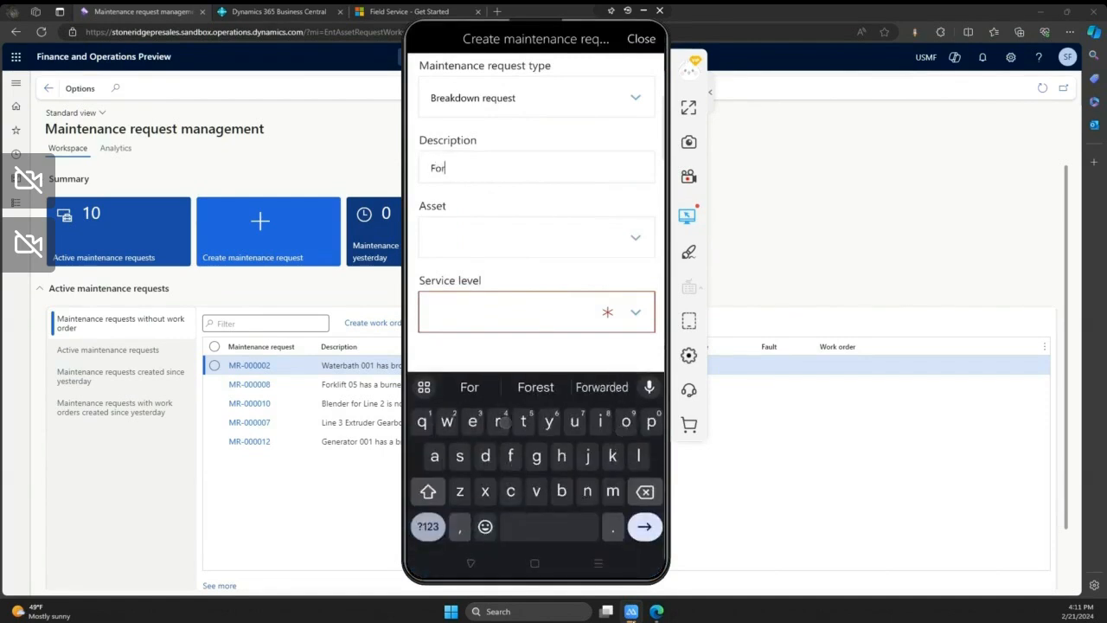
pyautogui.write('klift ')
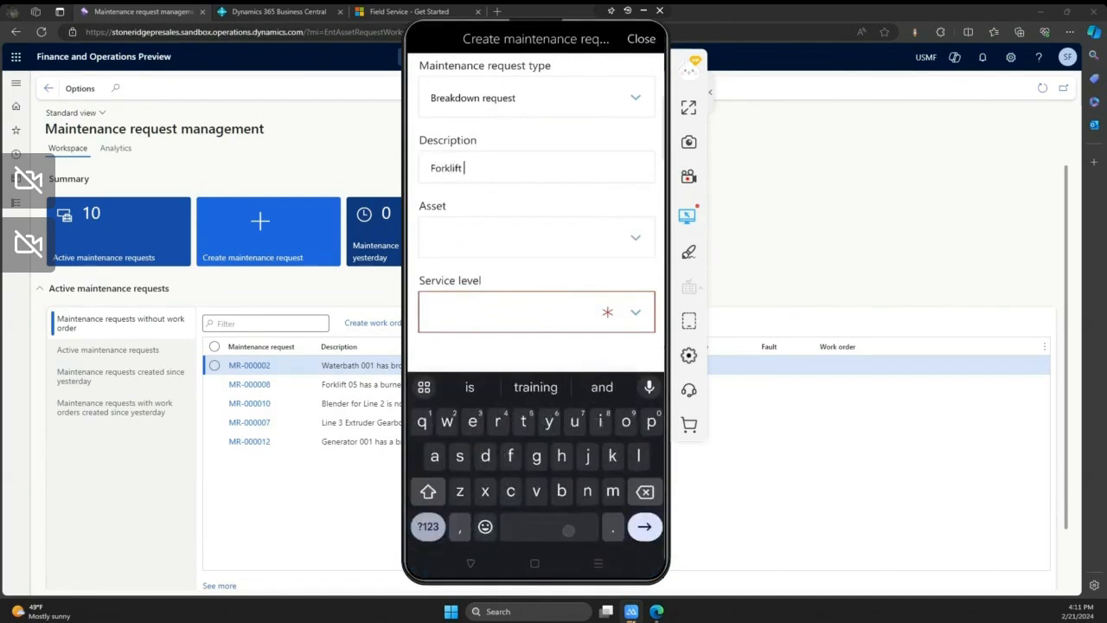
pyautogui.write('spewin')
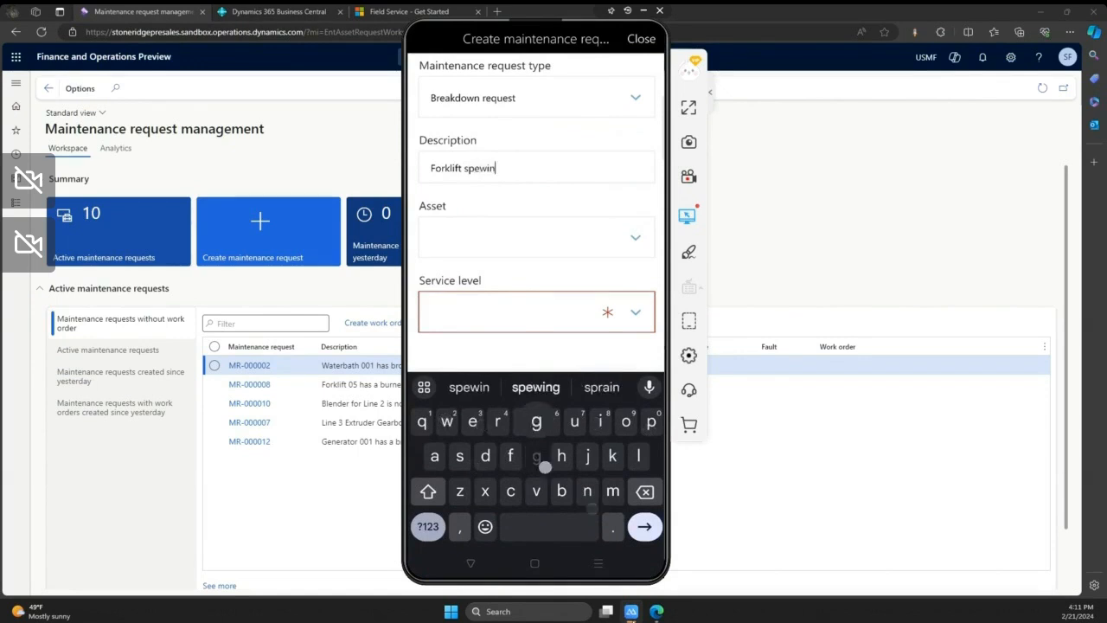
pyautogui.write('g fluid')
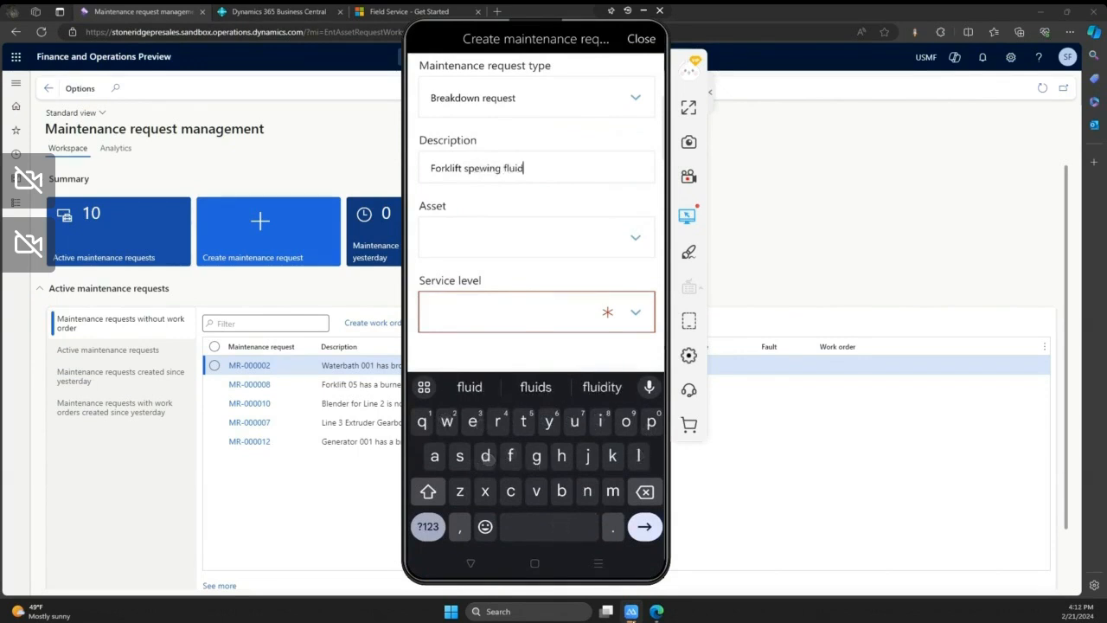
# - Search the assets for "Fl" and assign FL-04 Forklift to the maintenance request
pyautogui.click(560, 236)
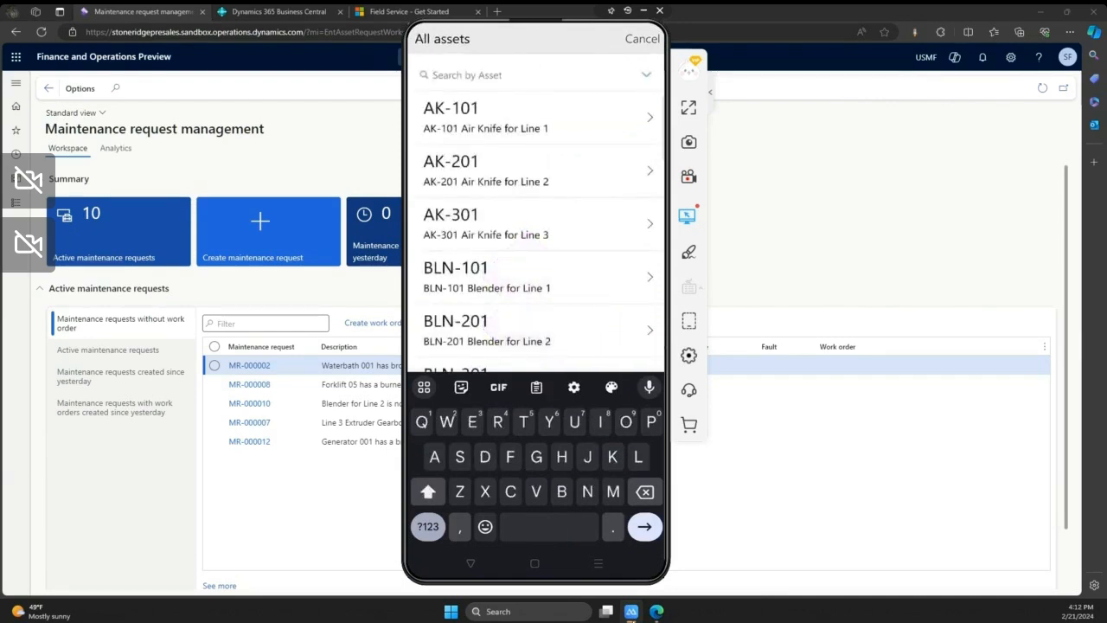
pyautogui.write('Fl')
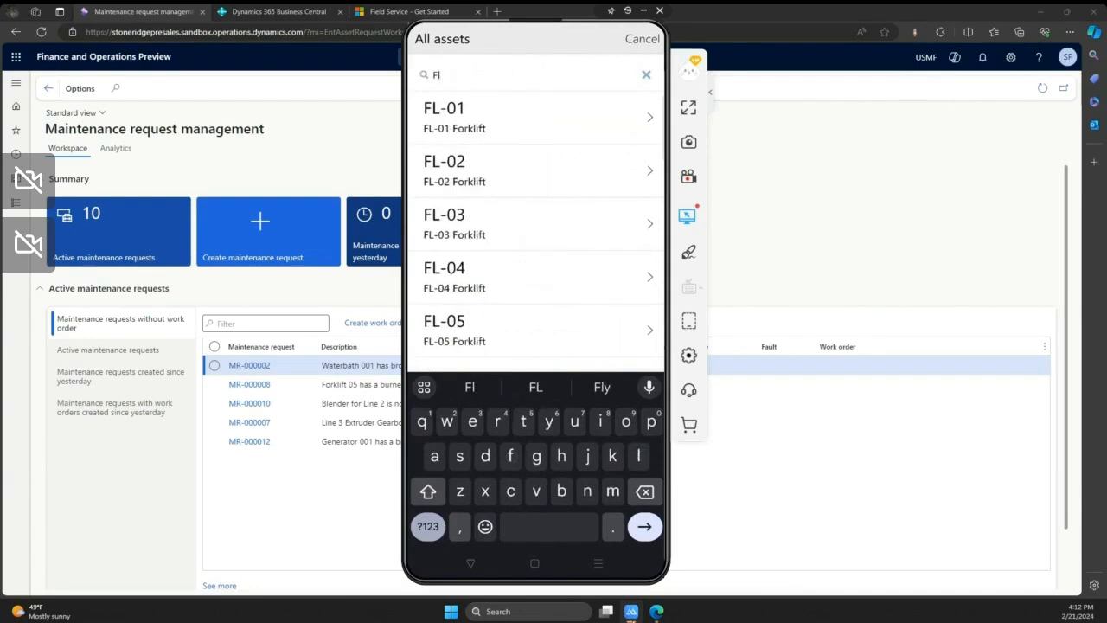
pyautogui.click(519, 276)
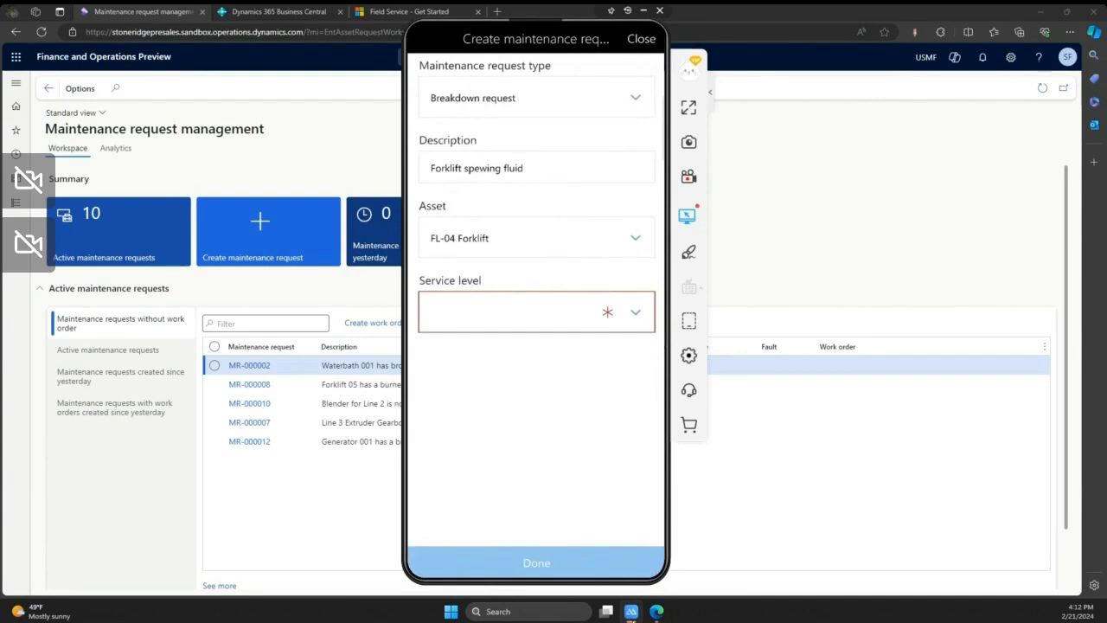
# - Set the maintenance request's service level to 1 (Critical) and submit the request
pyautogui.click(636, 312)
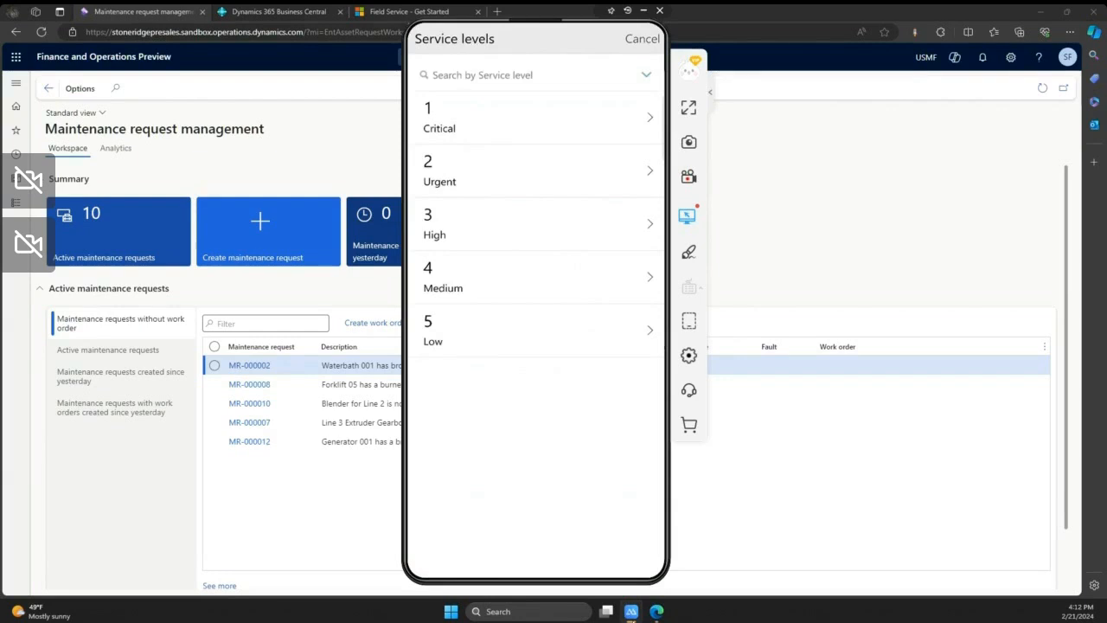
pyautogui.click(536, 118)
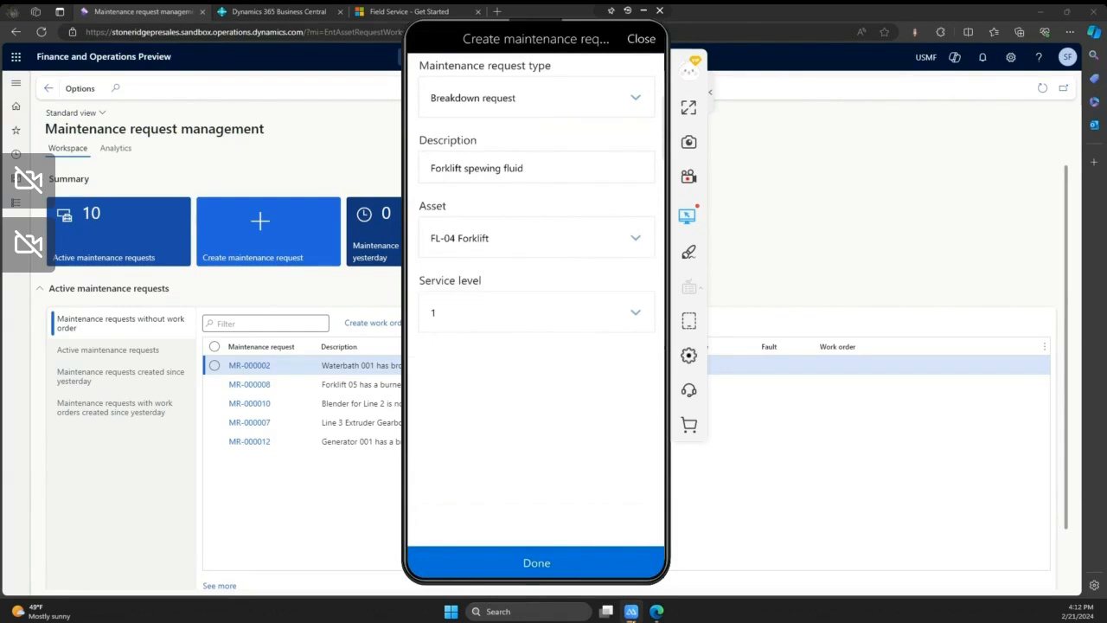
pyautogui.click(536, 563)
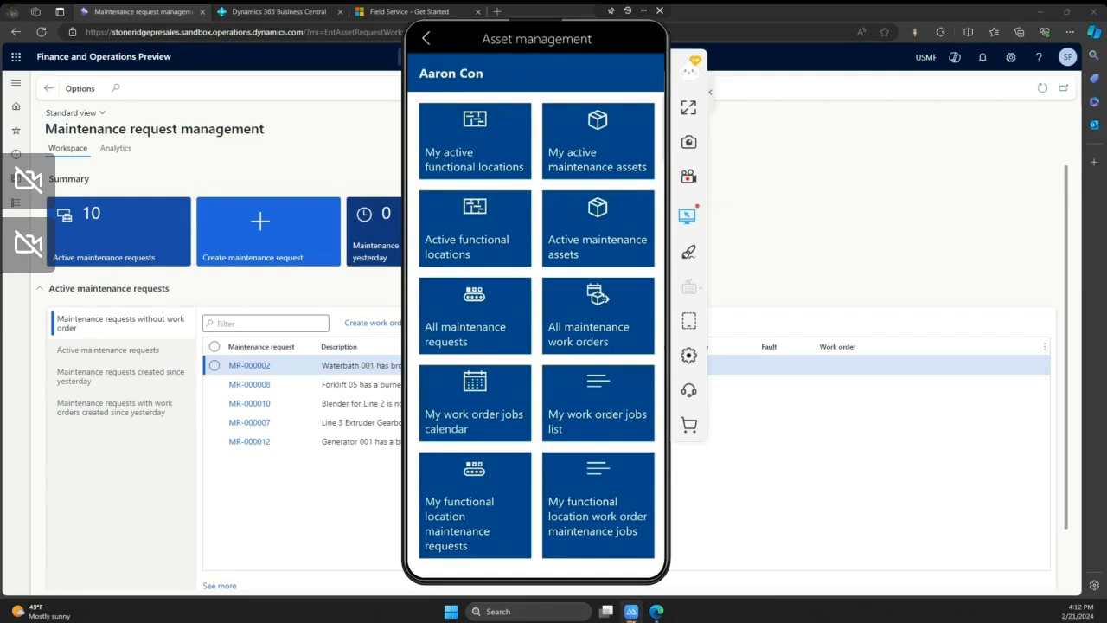
# - Switch back to the Maintenance request management workspace in the browser and refresh its active requests with the summary section expanded
pyautogui.click(829, 189)
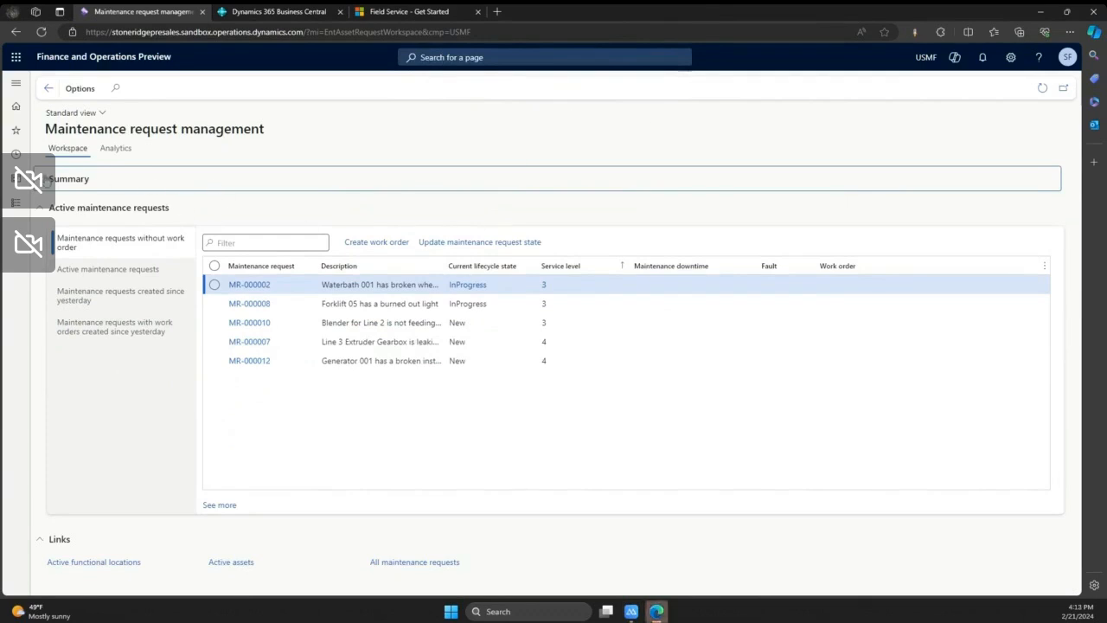
pyautogui.click(44, 179)
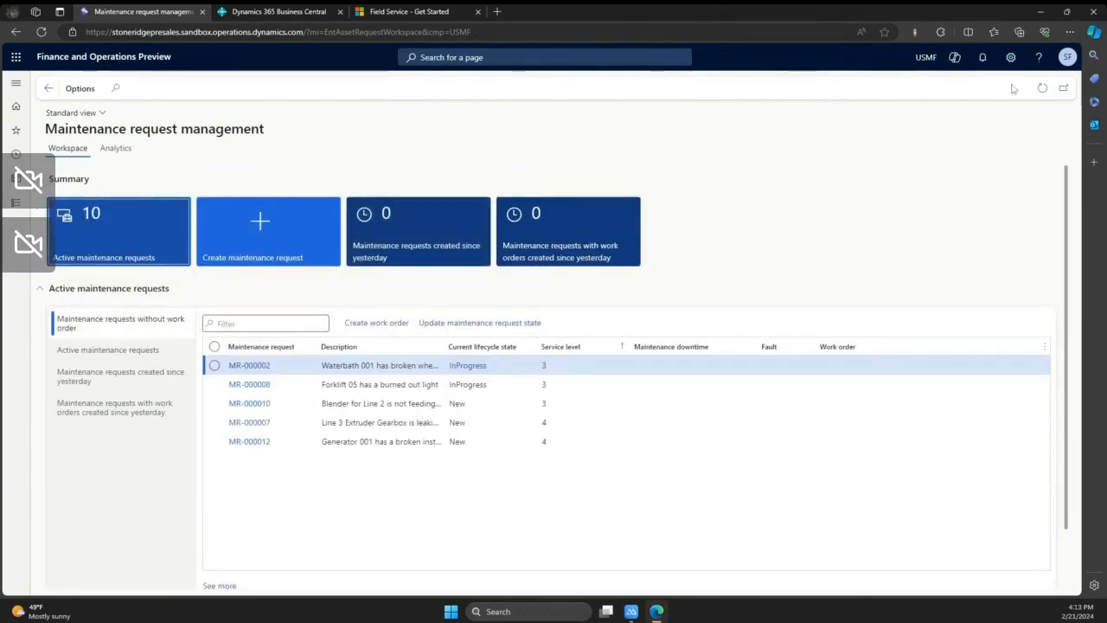
pyautogui.click(1042, 87)
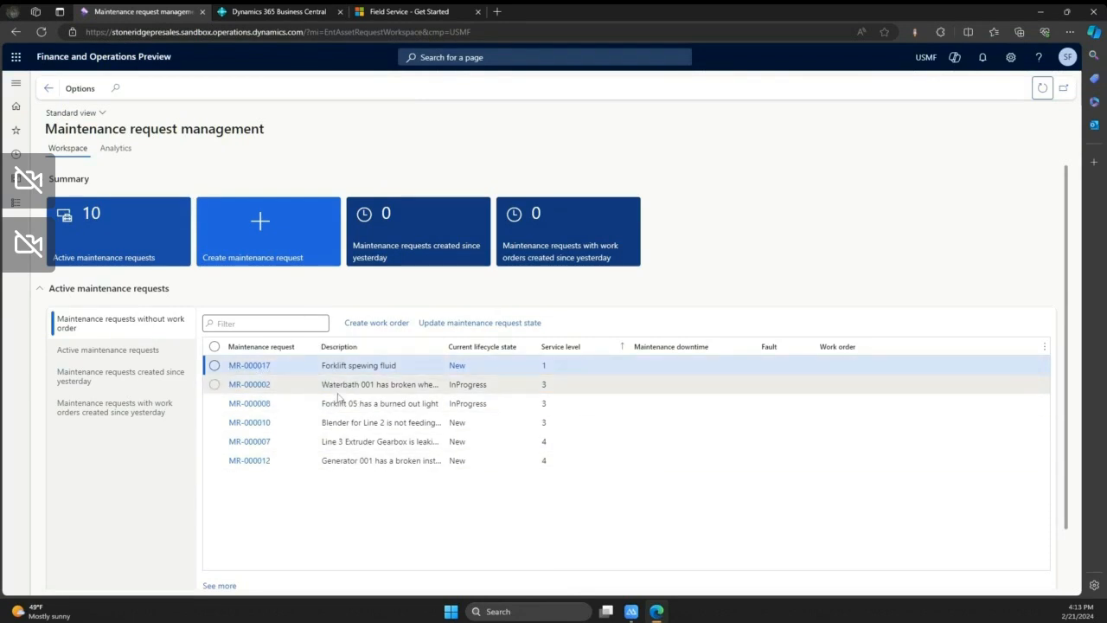
# - Open the "Forklift spewing fluid" maintenance request, look at its new work order option, and return to the request workspace
pyautogui.click(258, 367)
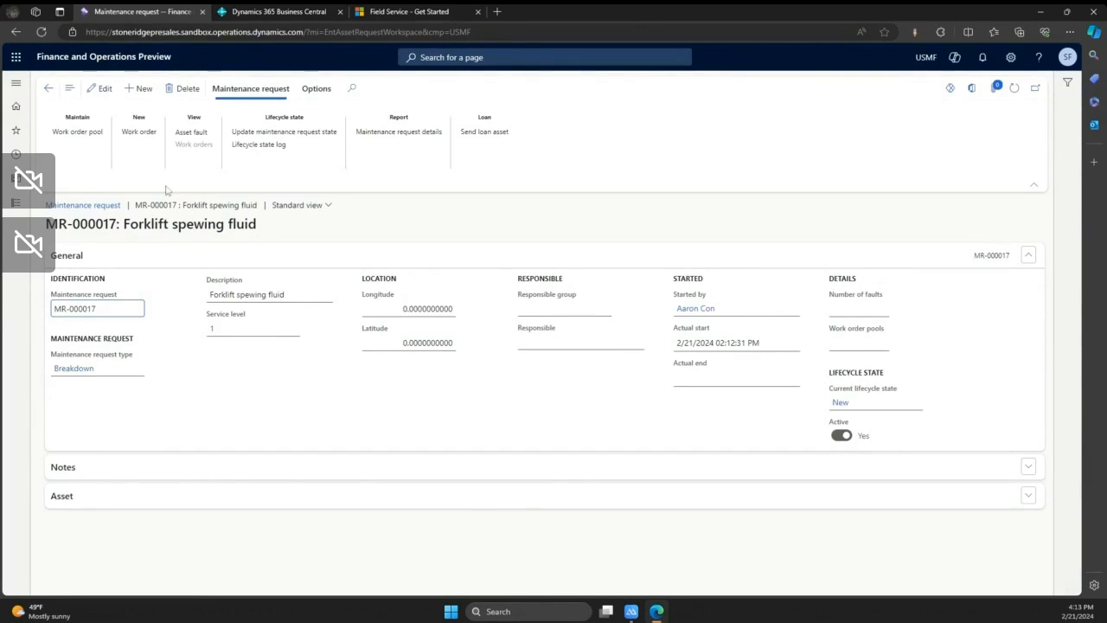
pyautogui.click(144, 141)
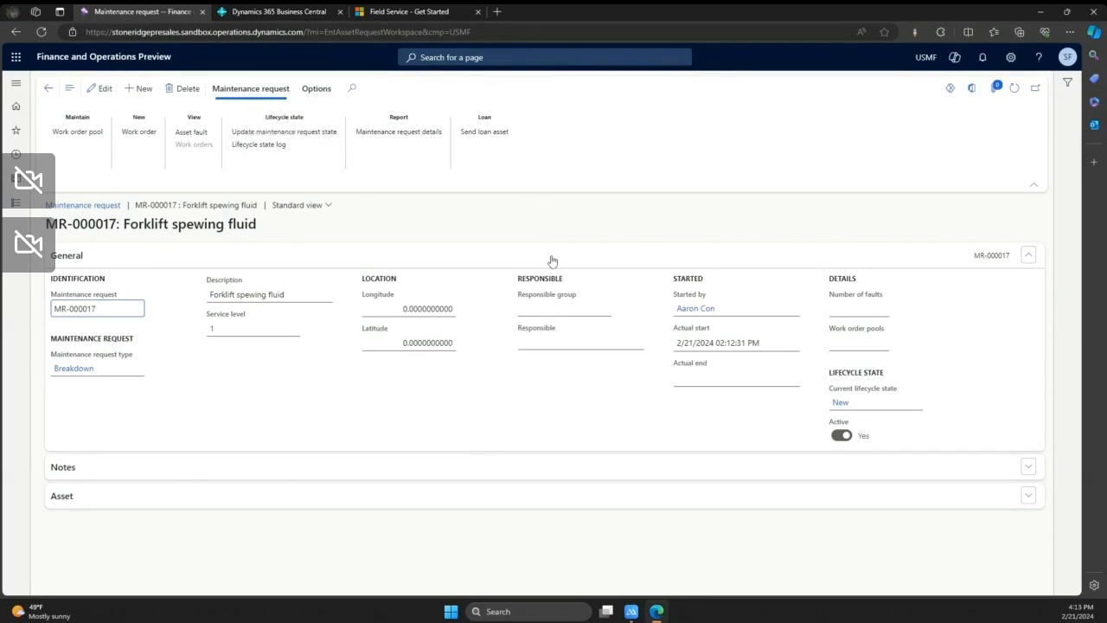
pyautogui.click(49, 90)
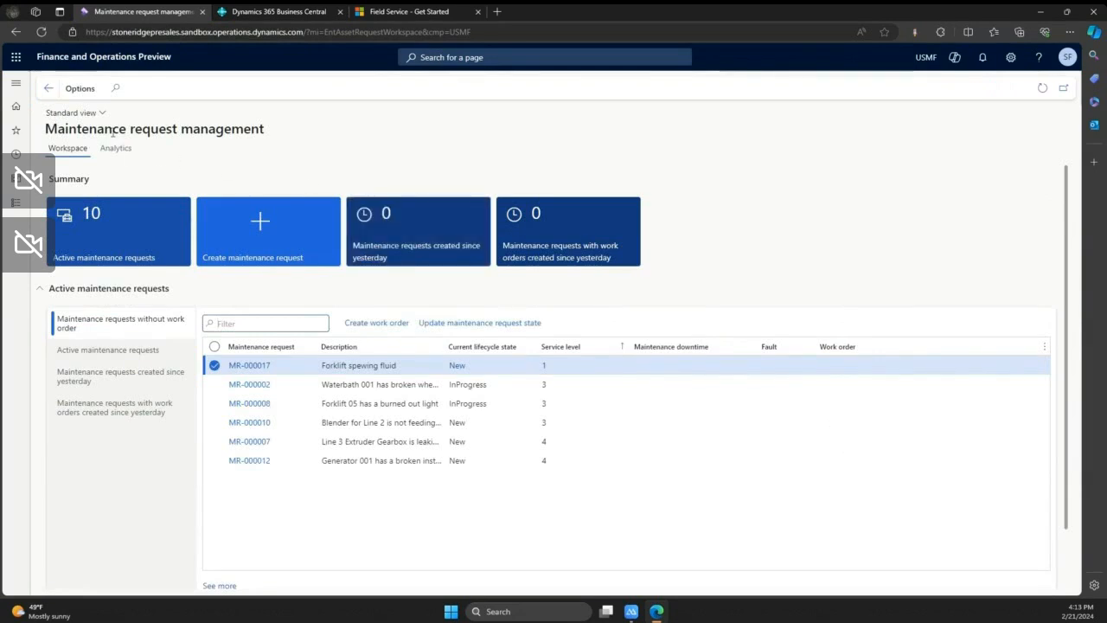
# - Go back to the dashboard, open the Work order management workspace, and show its analytics
pyautogui.click(49, 90)
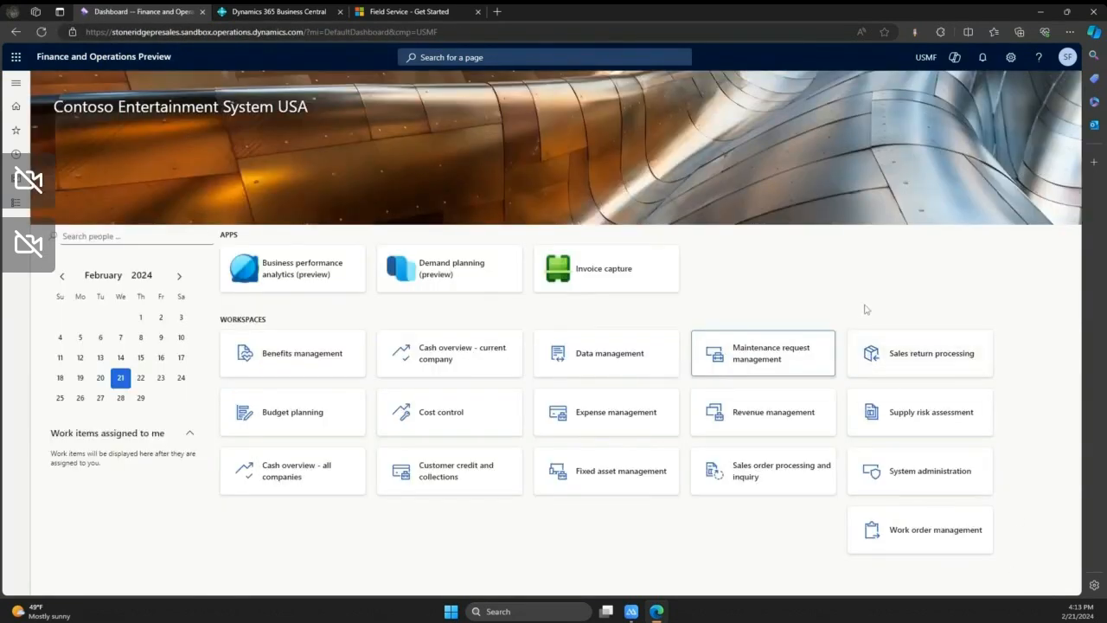
pyautogui.click(925, 537)
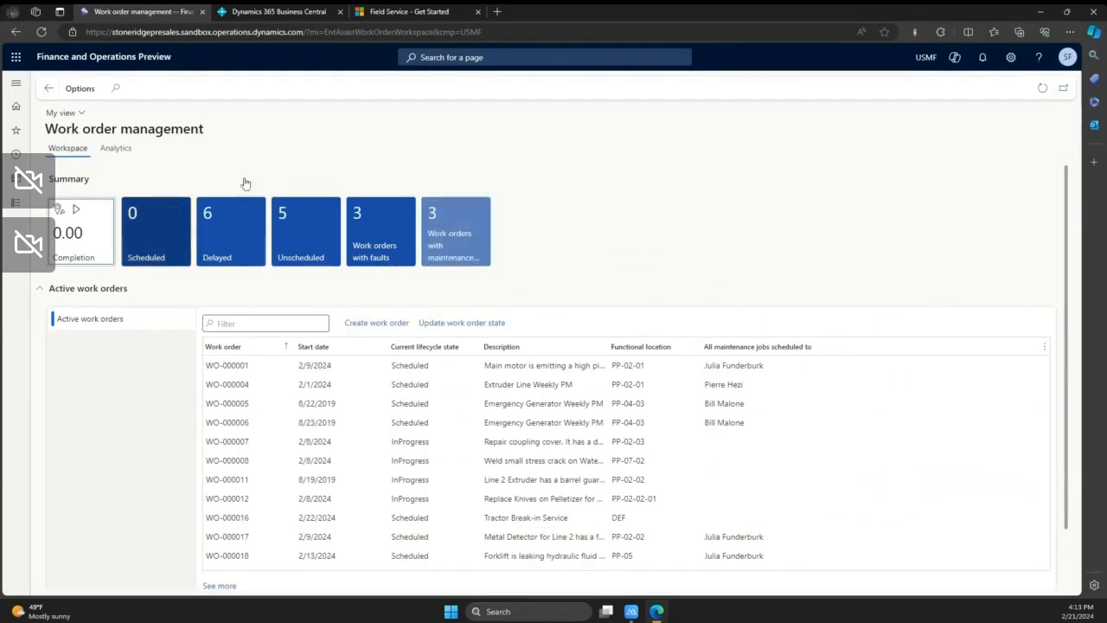
pyautogui.click(123, 148)
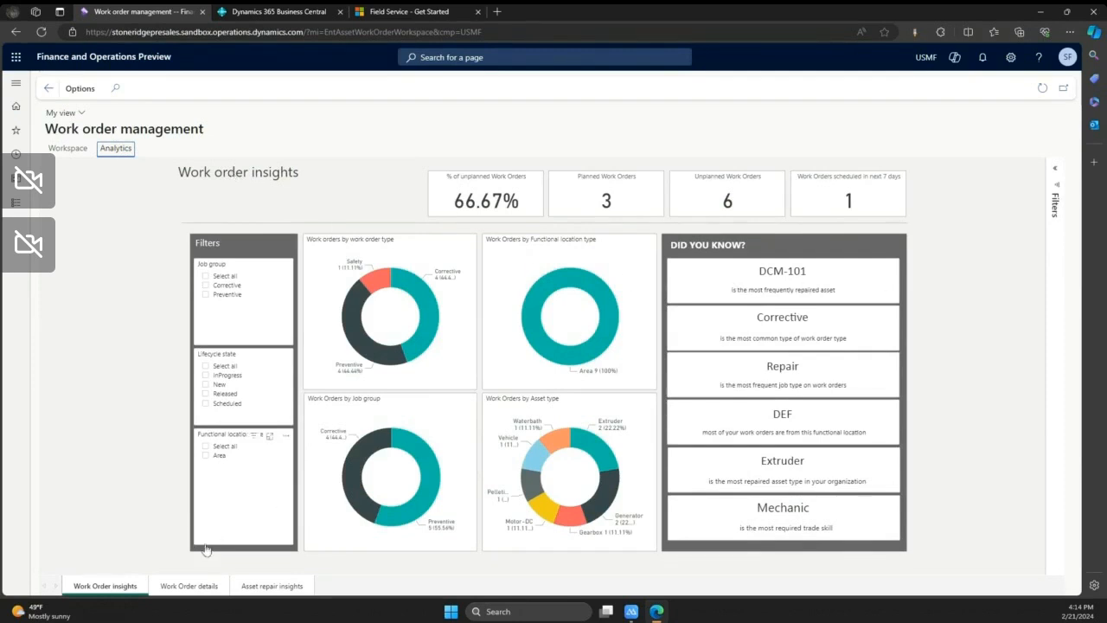
# - Examine the unplanned work orders by asset in the Work order details report and return to the dashboard
pyautogui.click(198, 586)
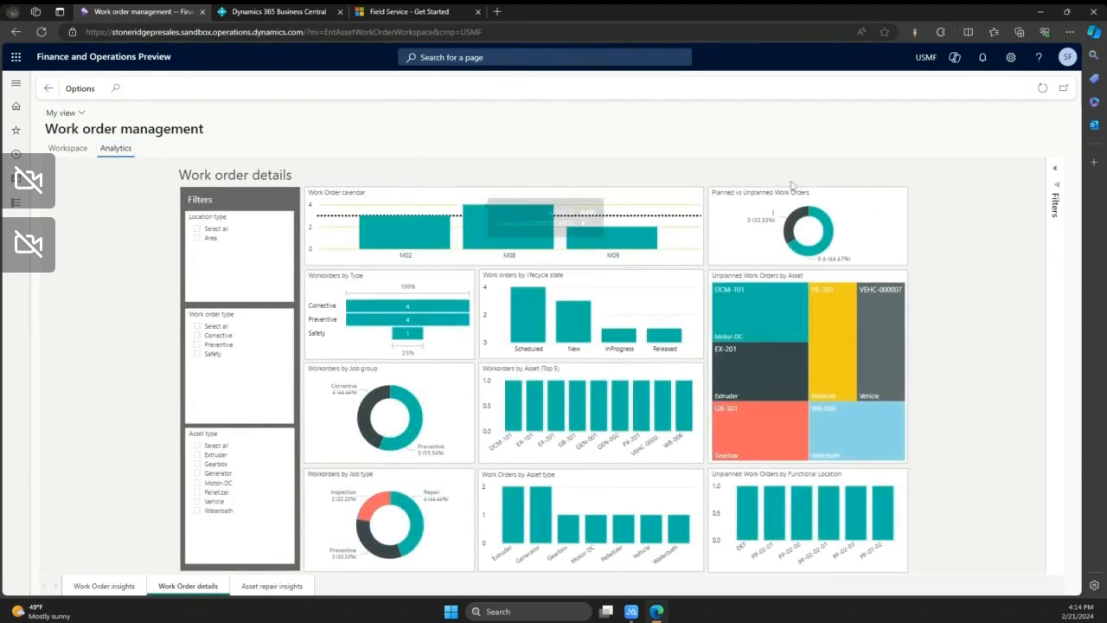
pyautogui.moveTo(744, 307)
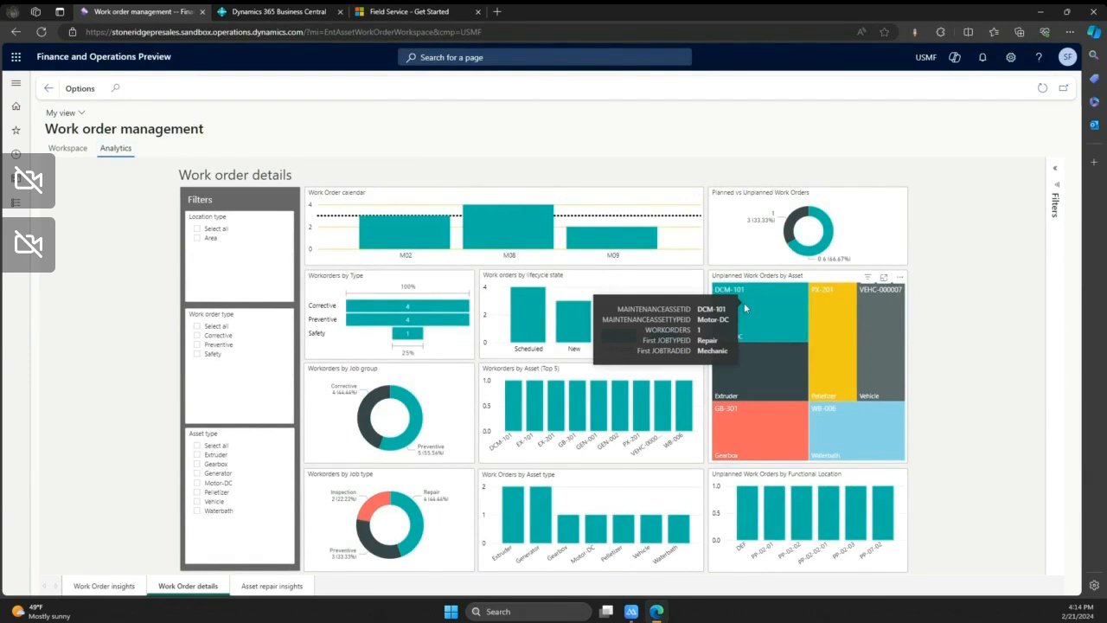
pyautogui.moveTo(846, 358)
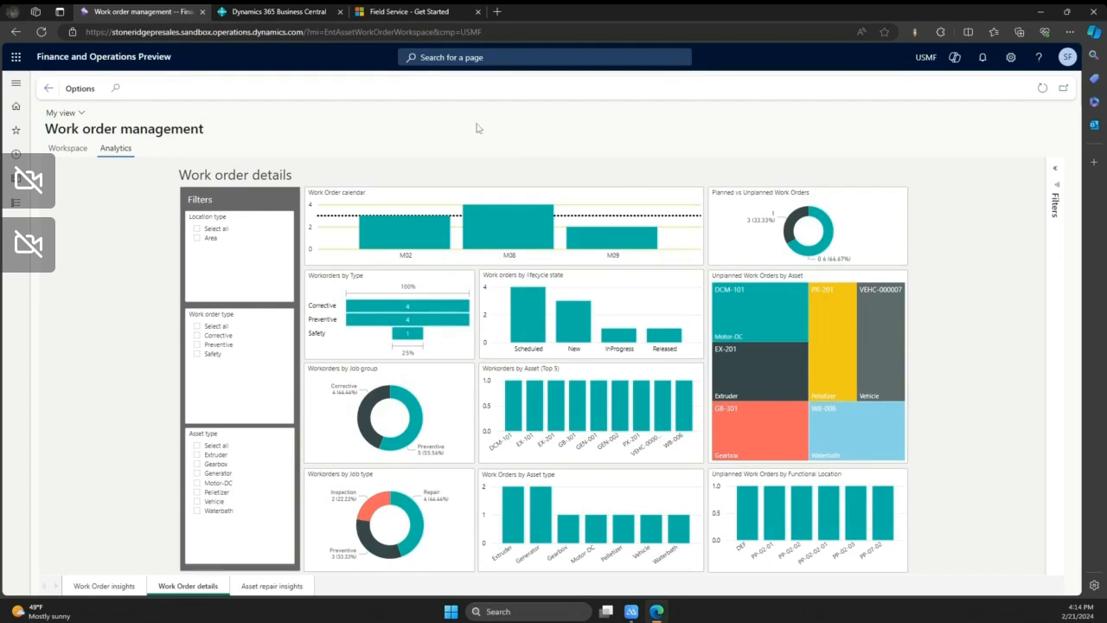
pyautogui.click(49, 88)
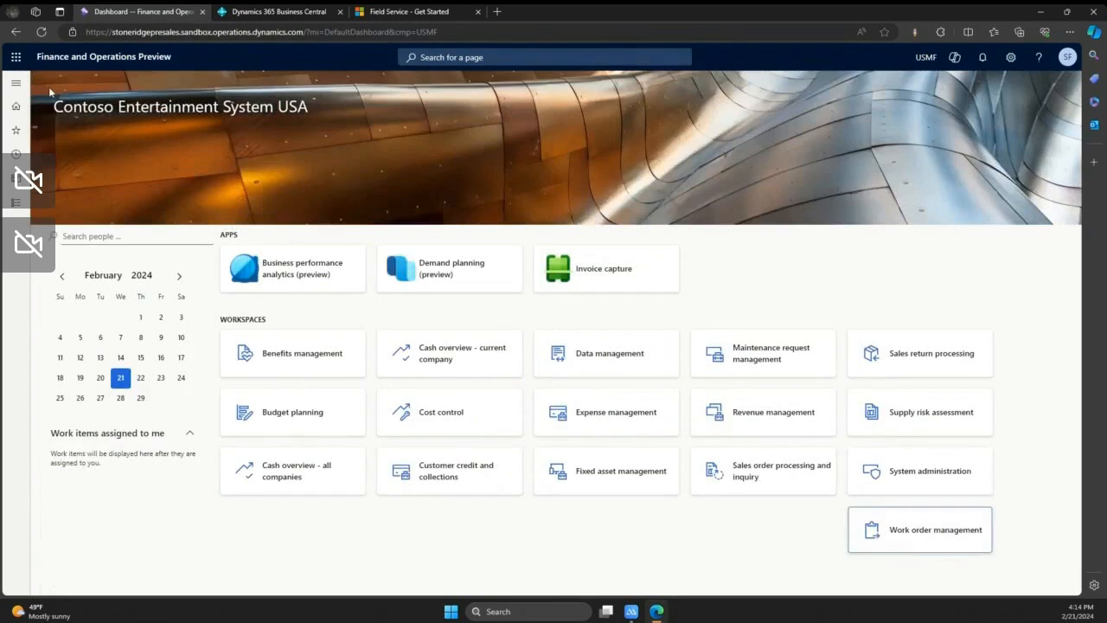
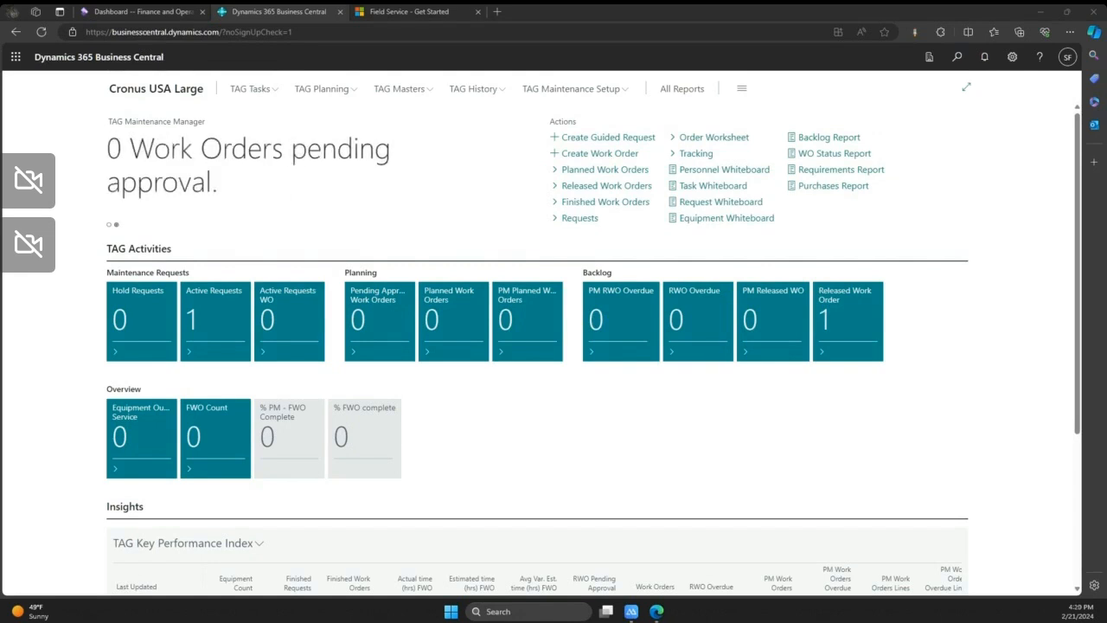
# - Browse all roles, open Fixed Assets under Finance, and open the Forklift's fixed asset card
pyautogui.click(740, 91)
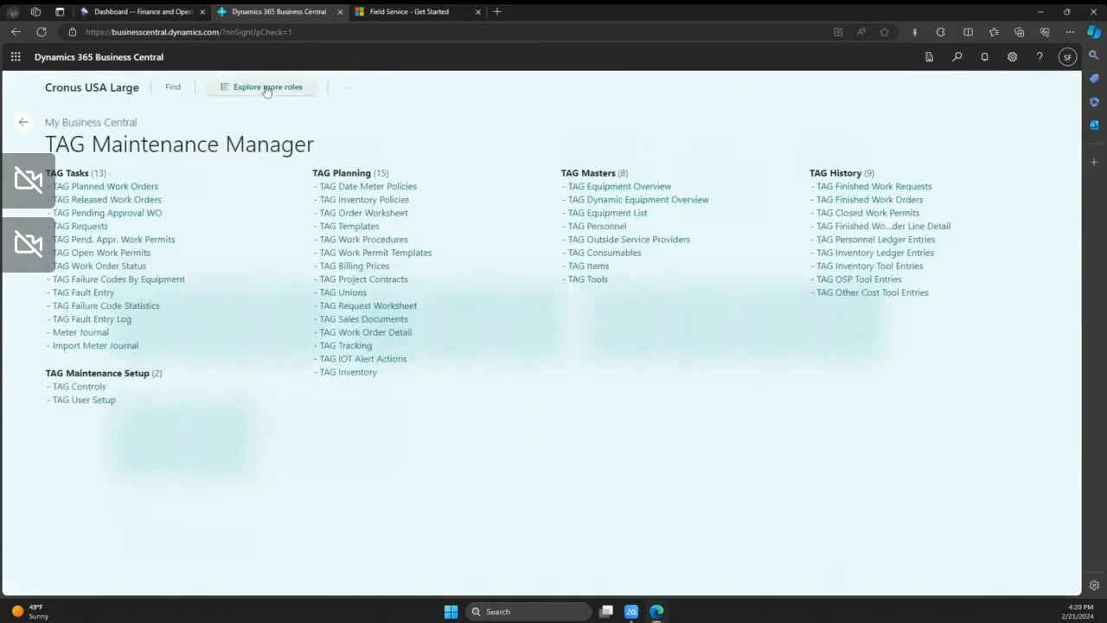
pyautogui.click(264, 89)
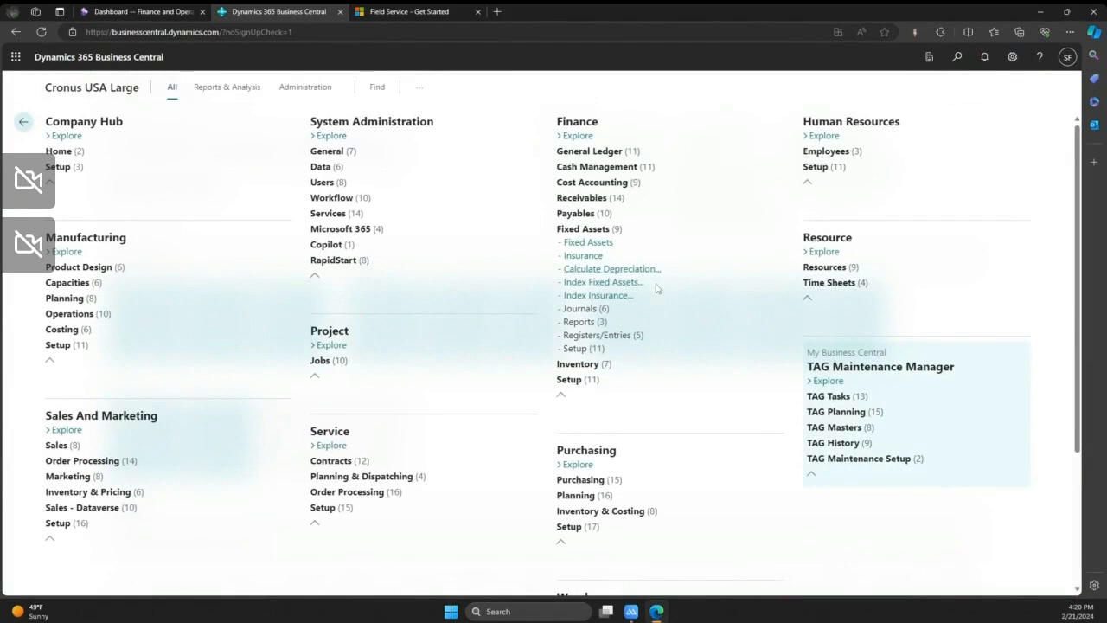
pyautogui.click(594, 247)
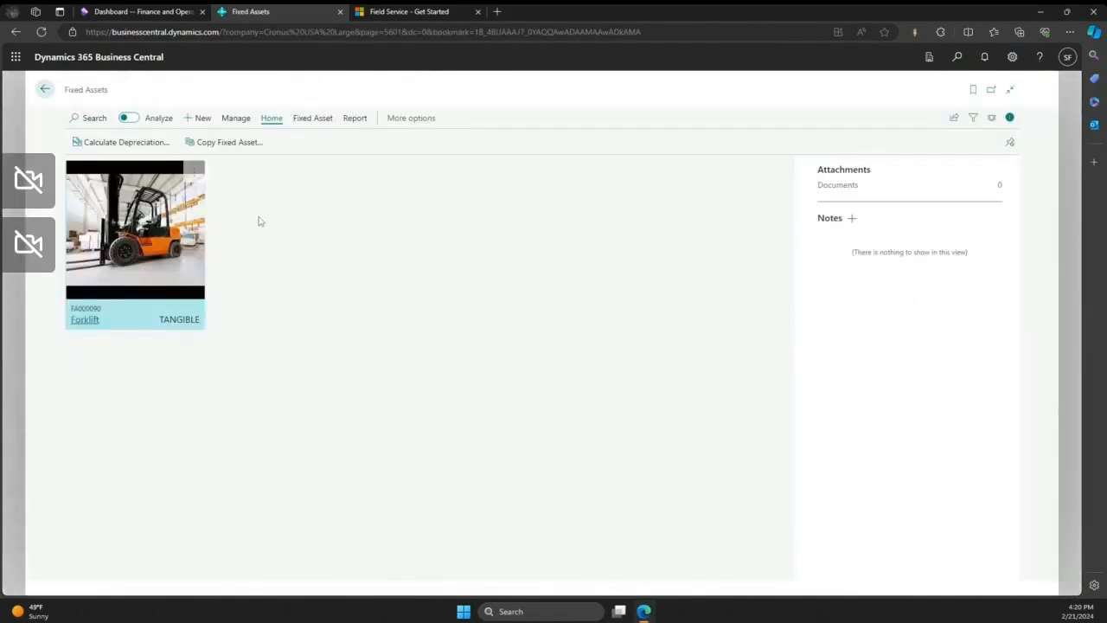
pyautogui.click(85, 319)
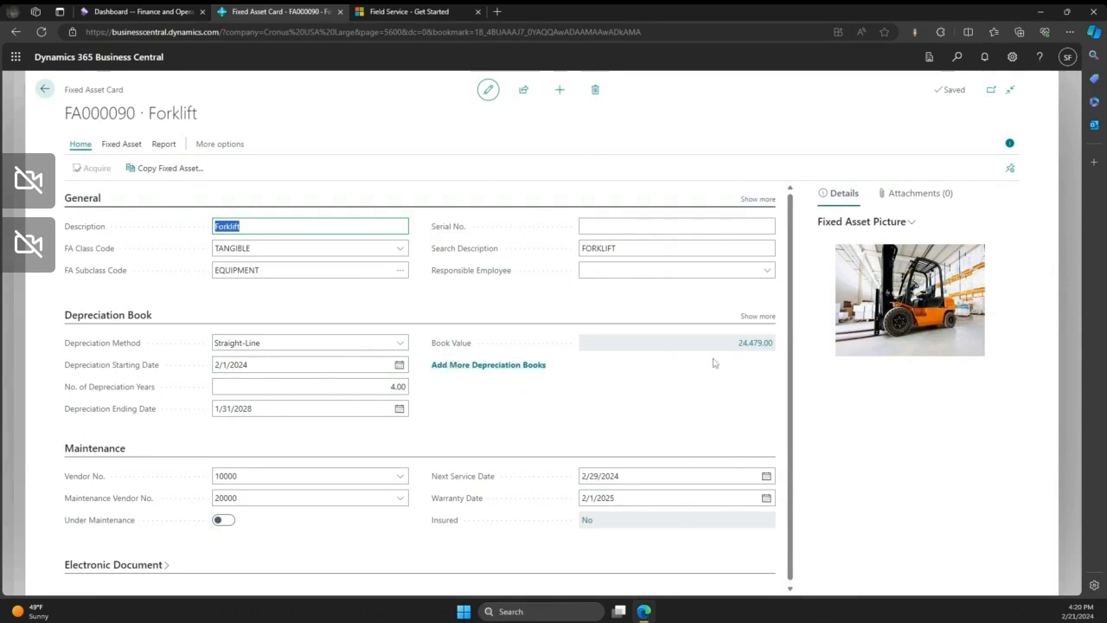
# - Analyze the ledger entries behind the forklift's book value in pivot mode, grouped by FA No. with Sum(Amount) as the only value
pyautogui.click(760, 346)
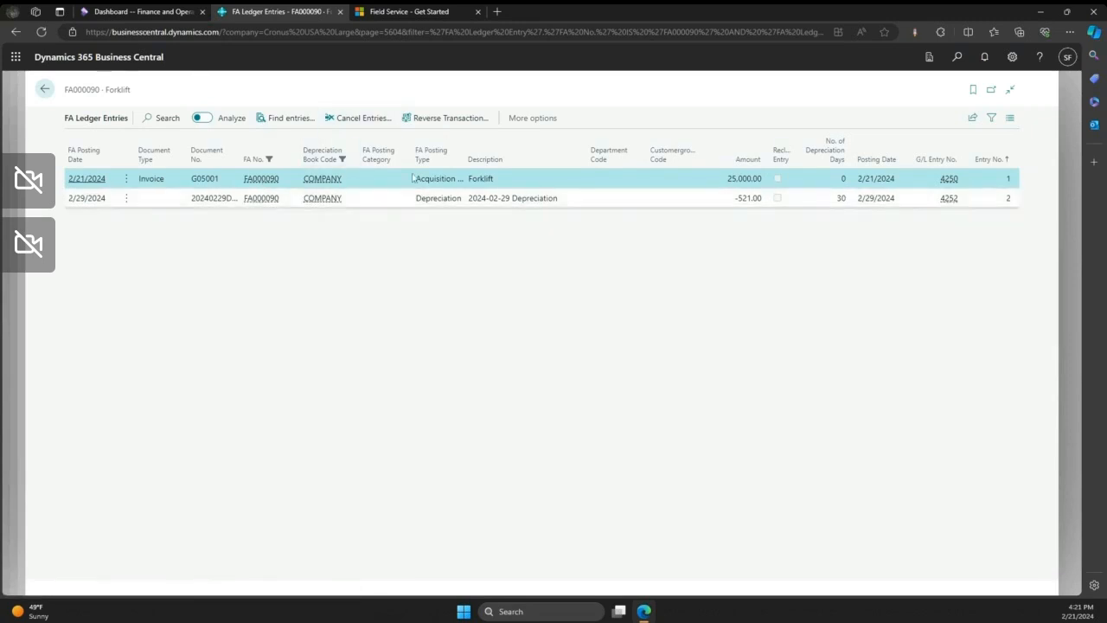
pyautogui.click(202, 118)
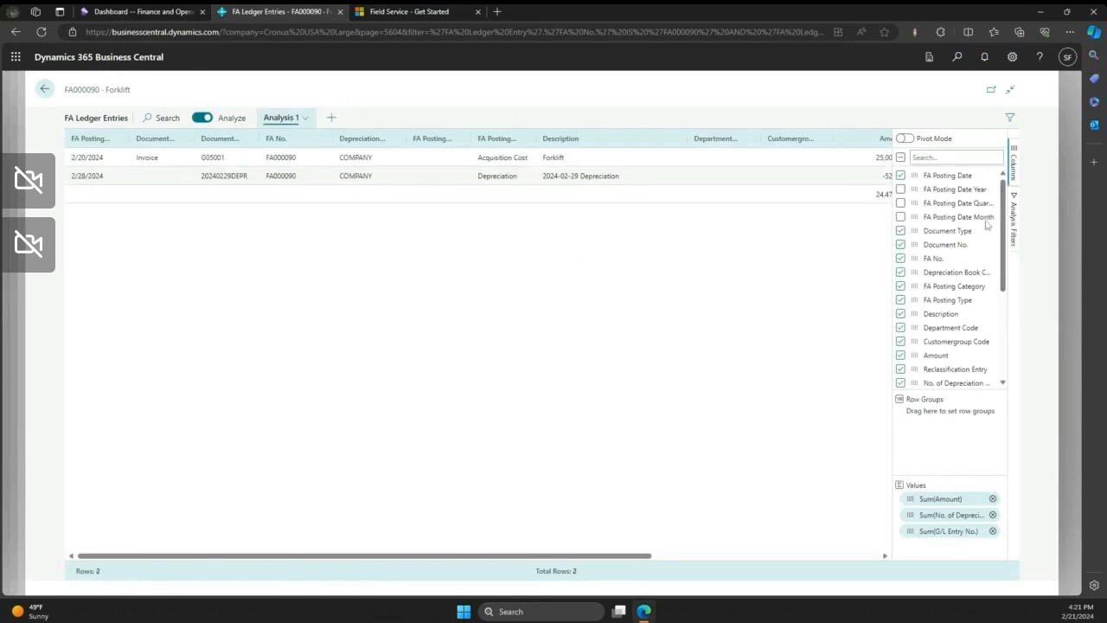
pyautogui.click(905, 138)
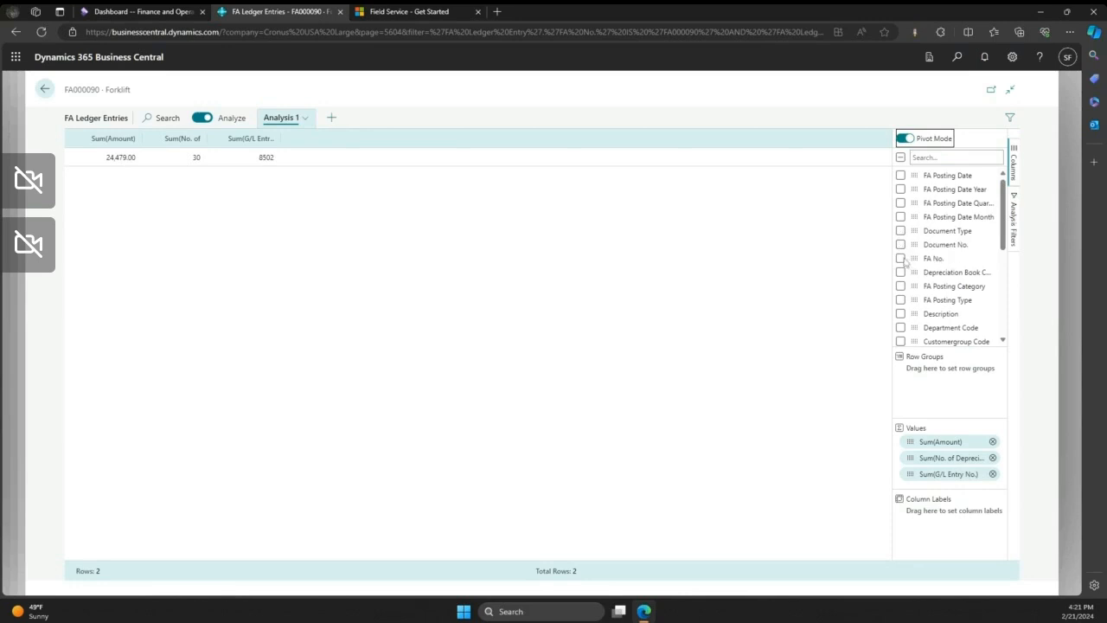
pyautogui.click(901, 259)
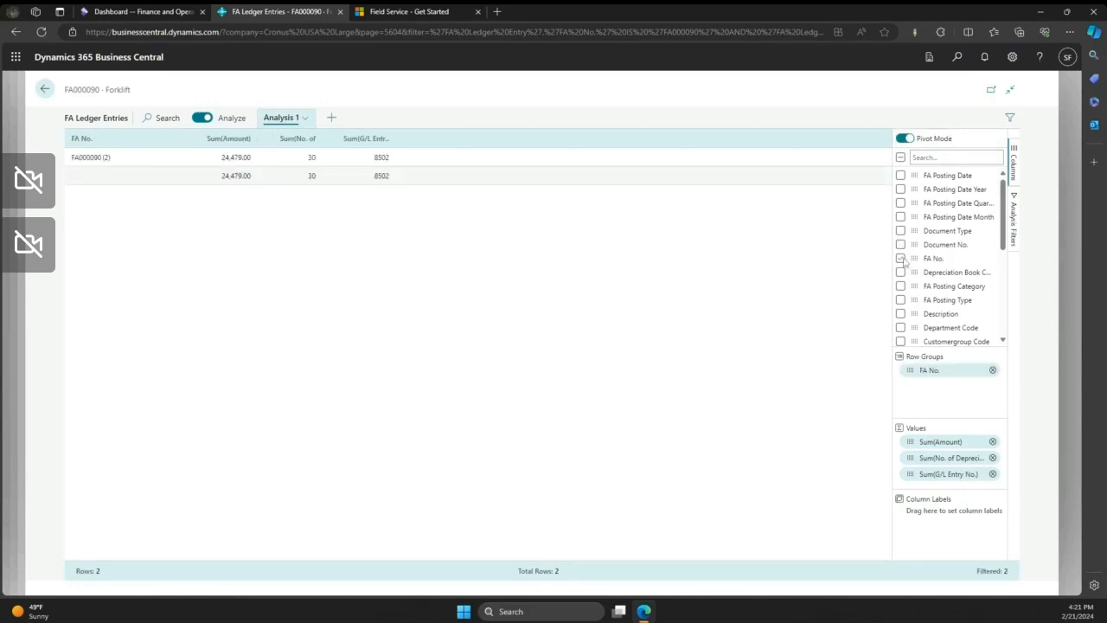
pyautogui.click(991, 457)
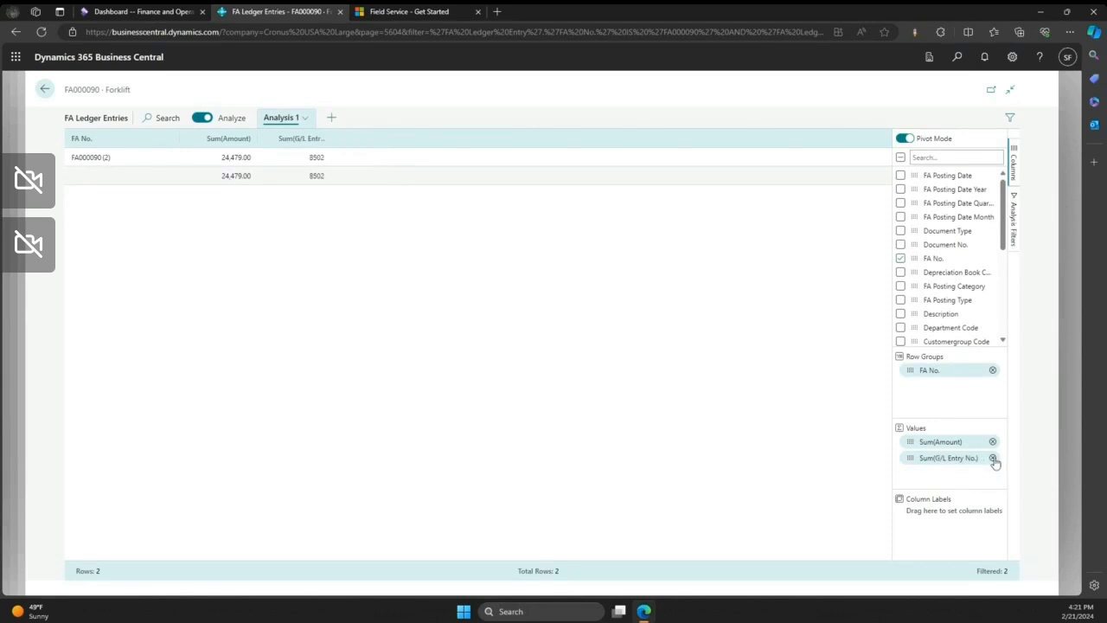
pyautogui.click(992, 457)
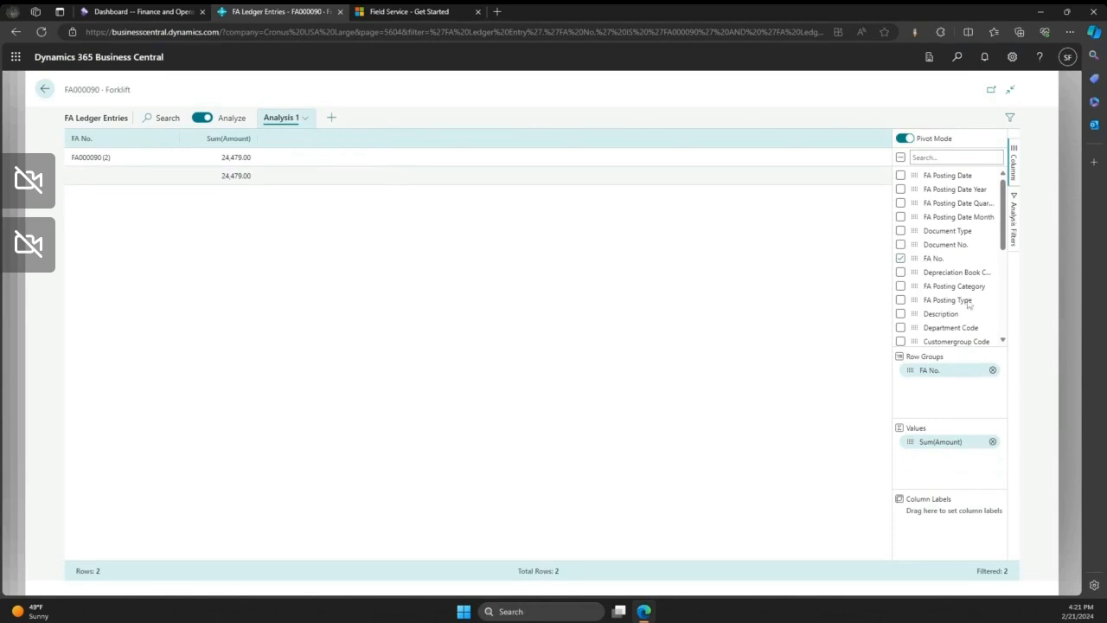
# - Try adding Entry No. to the pivot analysis of the ledger entries
pyautogui.scroll(-3, 951, 270)
pyautogui.scroll(-2, 951, 271)
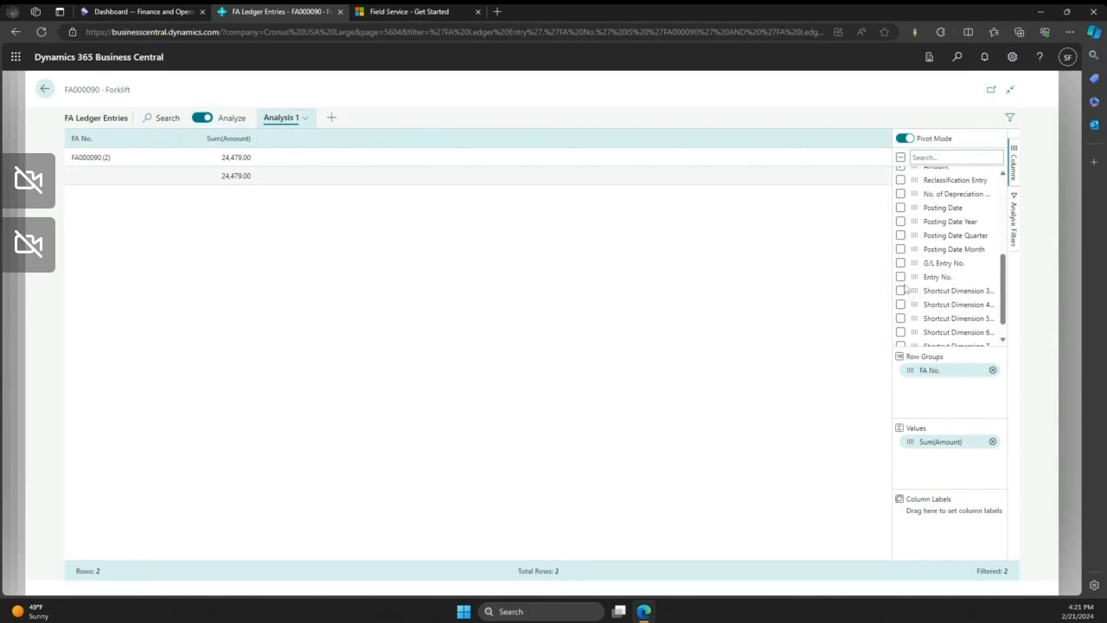
pyautogui.click(900, 276)
pyautogui.moveTo(913, 280); pyautogui.dragTo(925, 466)
pyautogui.moveTo(911, 385); pyautogui.dragTo(853, 420)
# - Return to the TAG Maintenance Manager home page and open the TAG Requests list
pyautogui.click(45, 90)
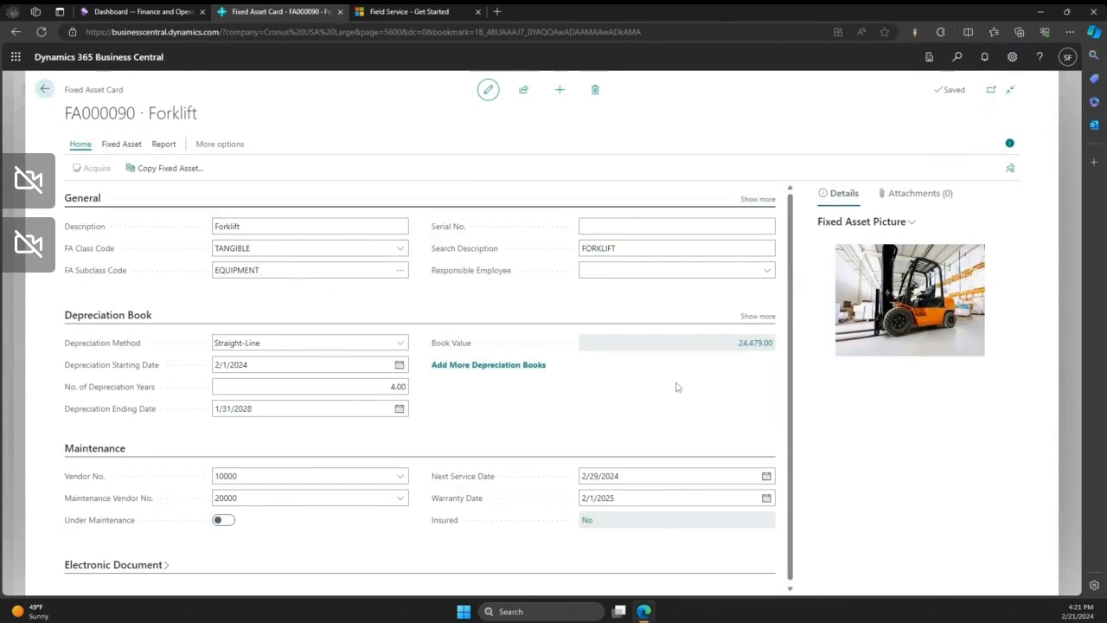
pyautogui.click(45, 92)
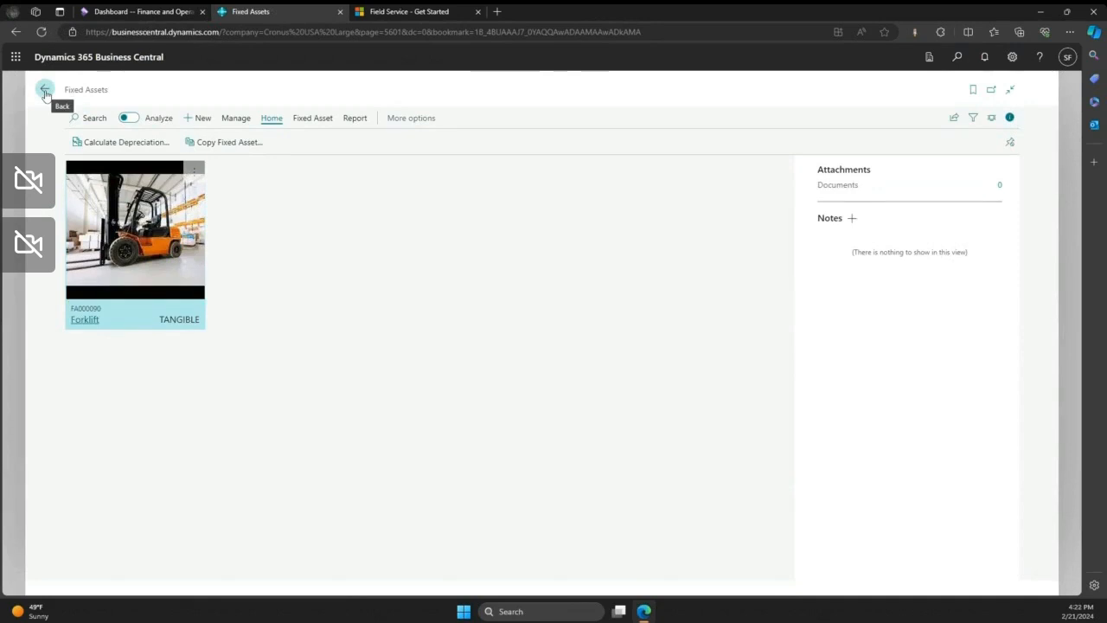
pyautogui.click(45, 91)
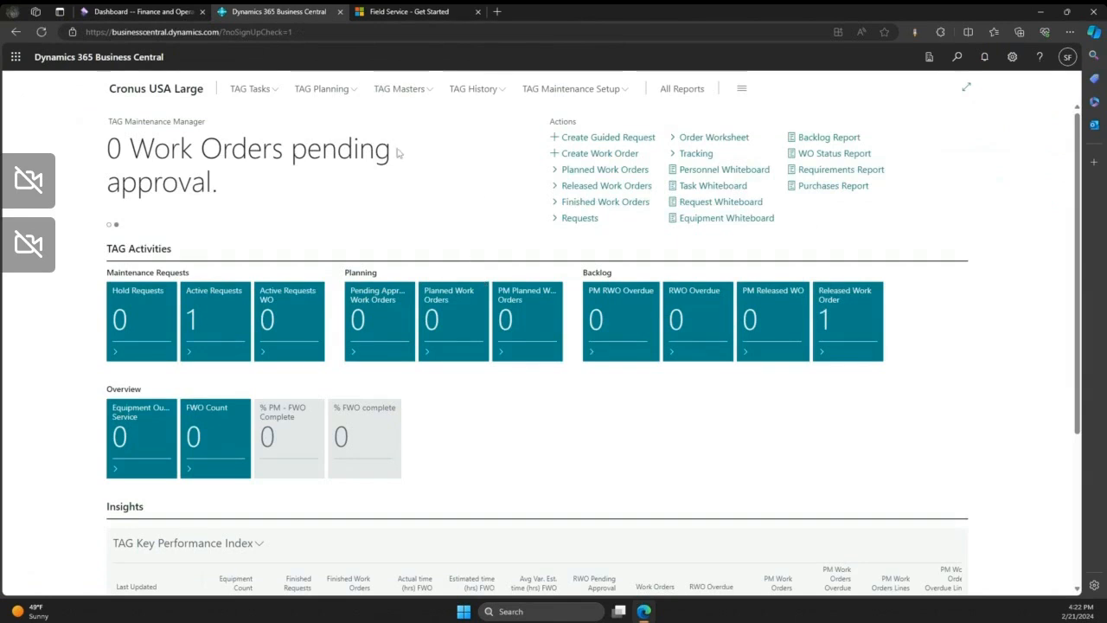
pyautogui.click(253, 92)
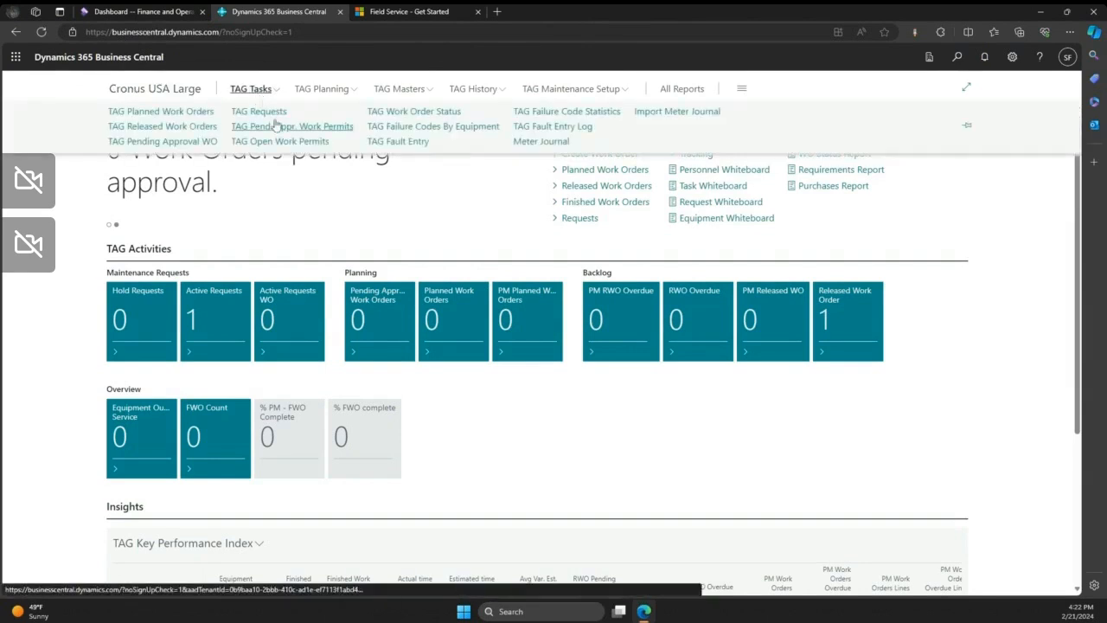
pyautogui.click(272, 116)
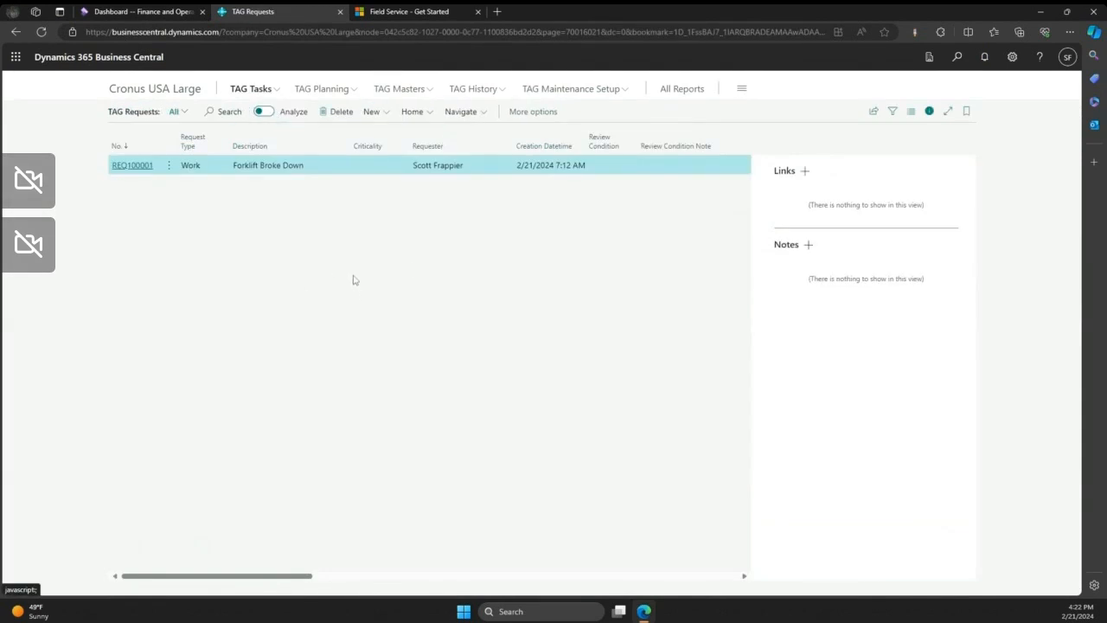
# - Start a new guided request with the description "Forklift is spewing fluid"
pyautogui.click(383, 113)
pyautogui.click(395, 135)
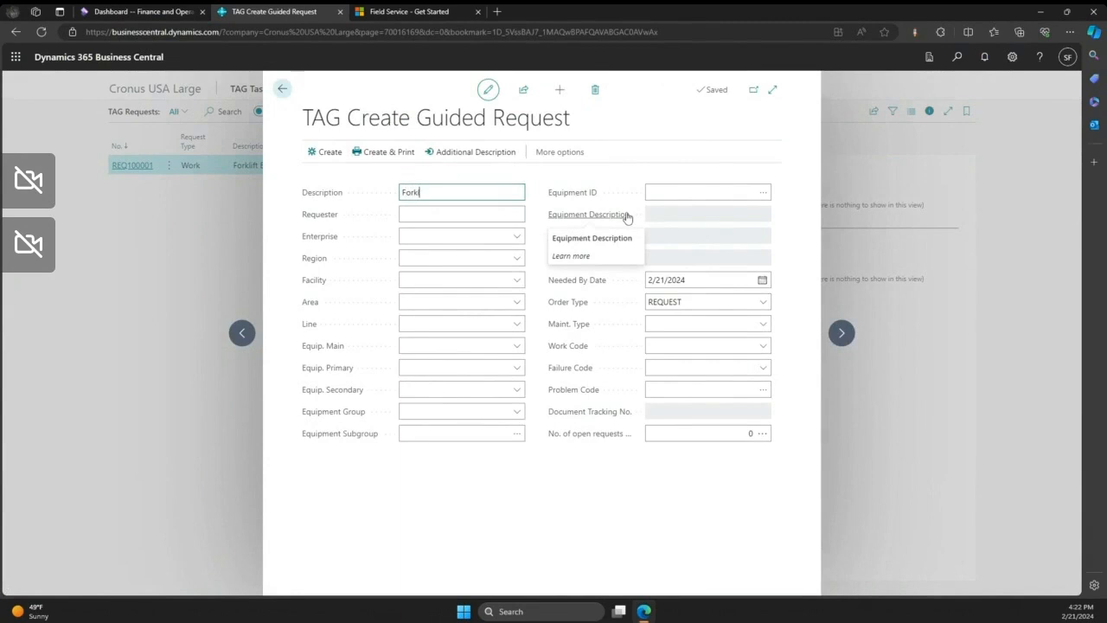
pyautogui.write('Forklift is spewing fluid')
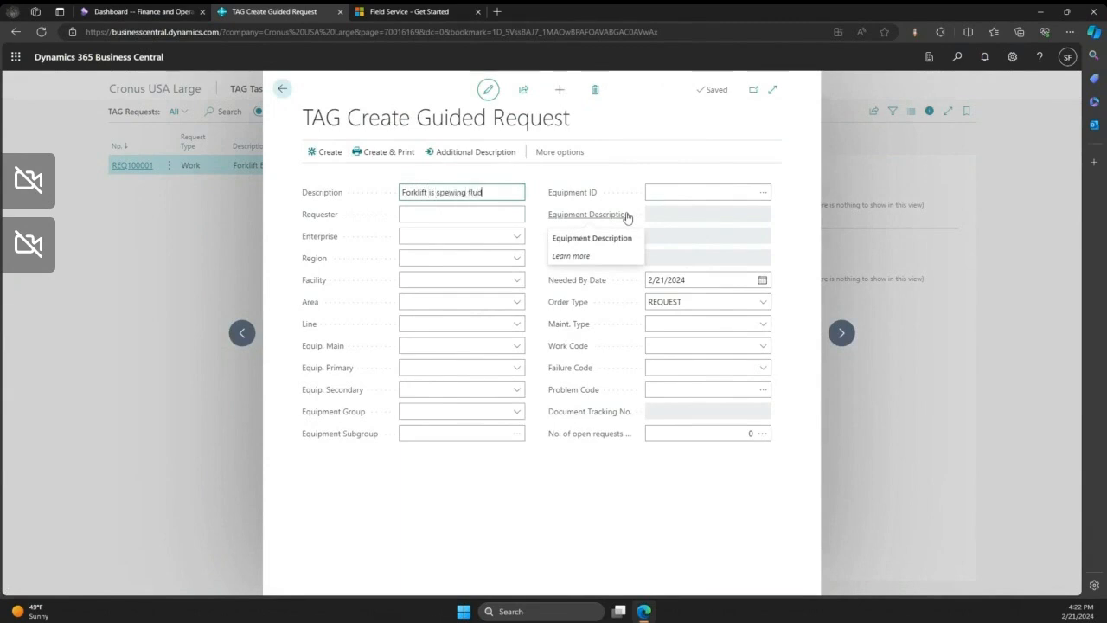
pyautogui.press('Tab')
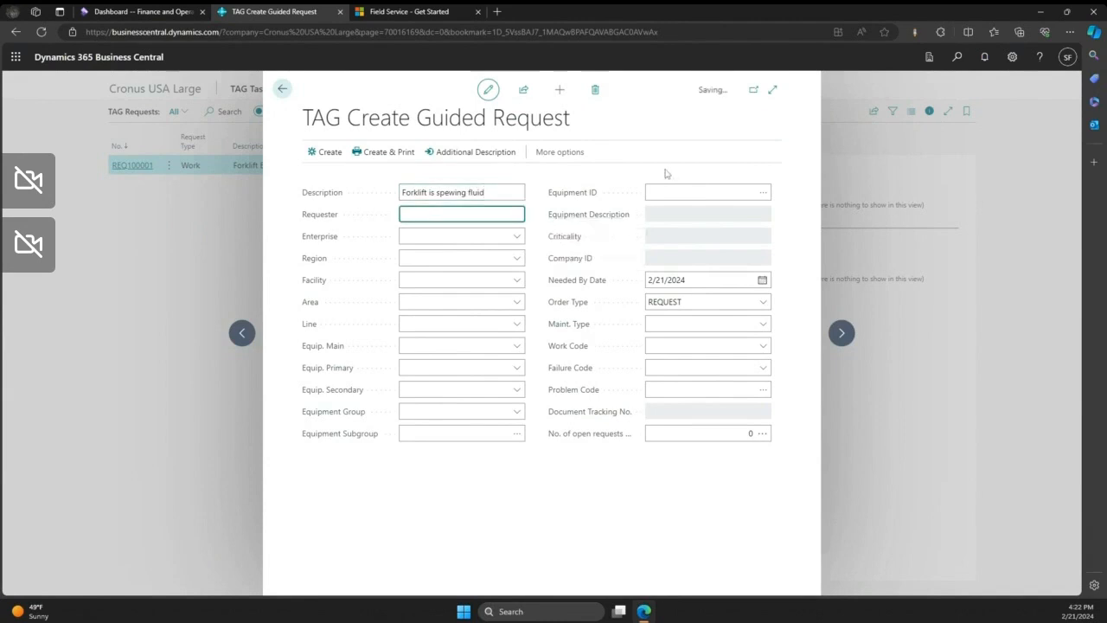
# - Set the guided request's equipment to the forklift, ZEQ100001
pyautogui.click(759, 192)
pyautogui.click(759, 192)
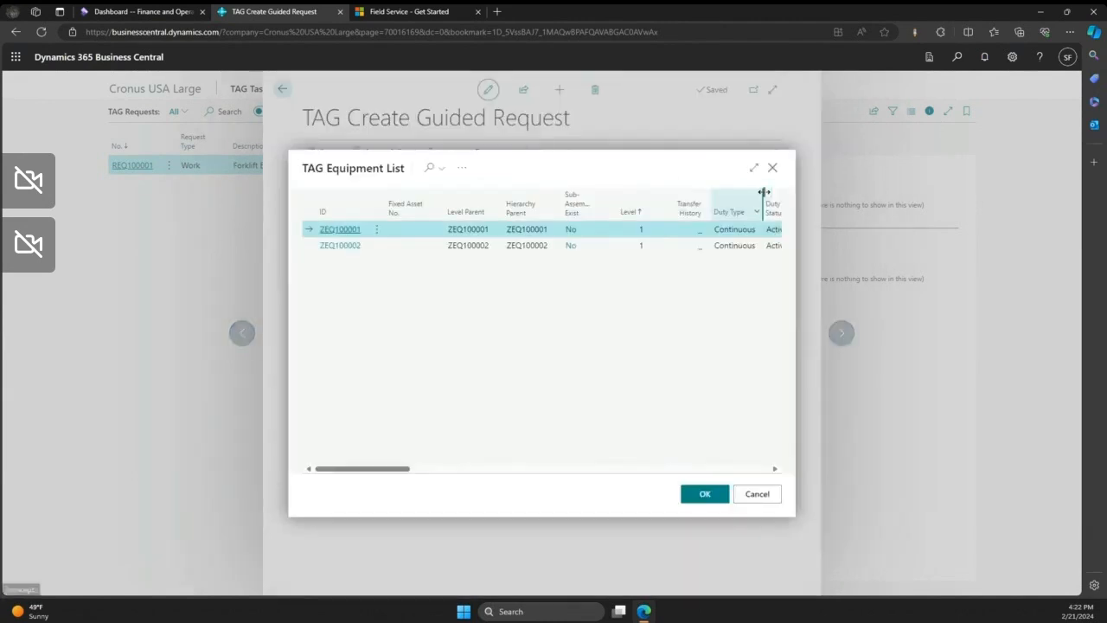
pyautogui.click(489, 247)
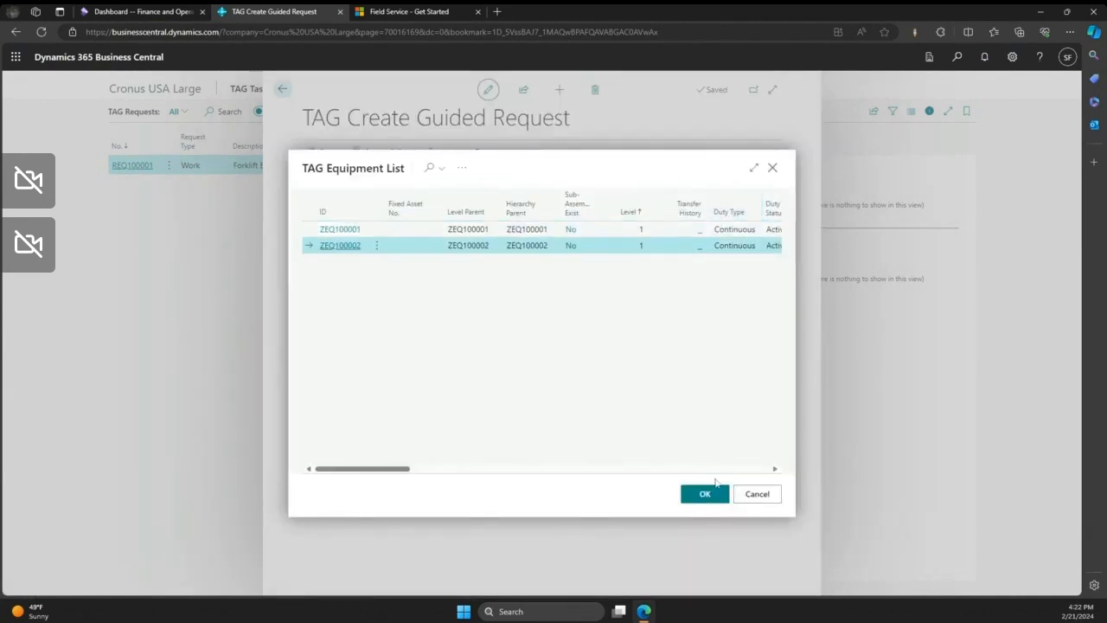
pyautogui.click(707, 493)
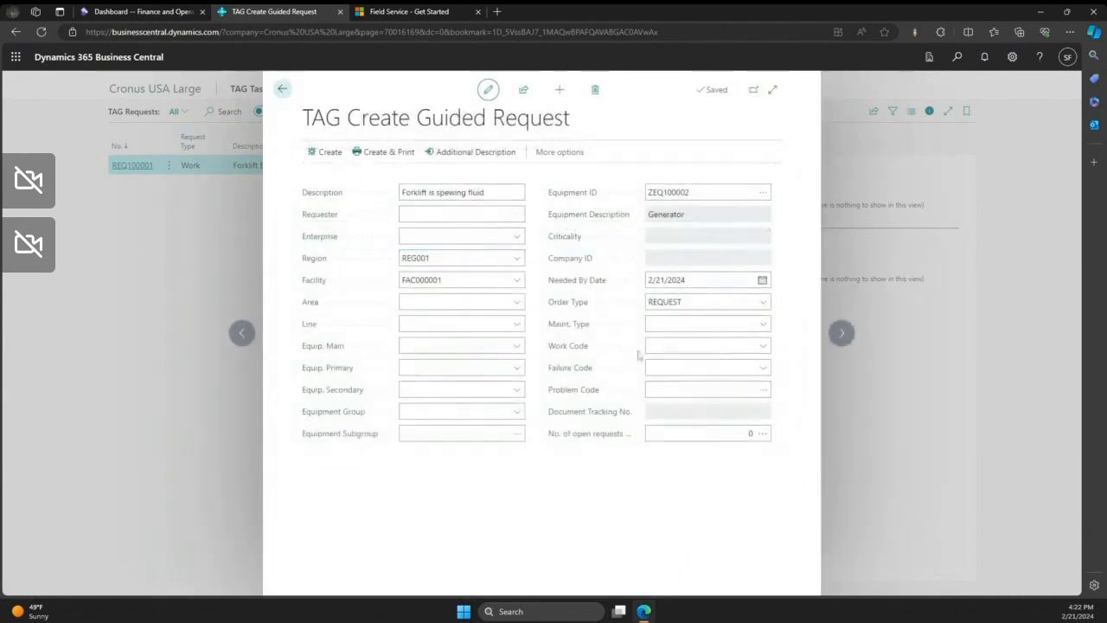
pyautogui.click(760, 193)
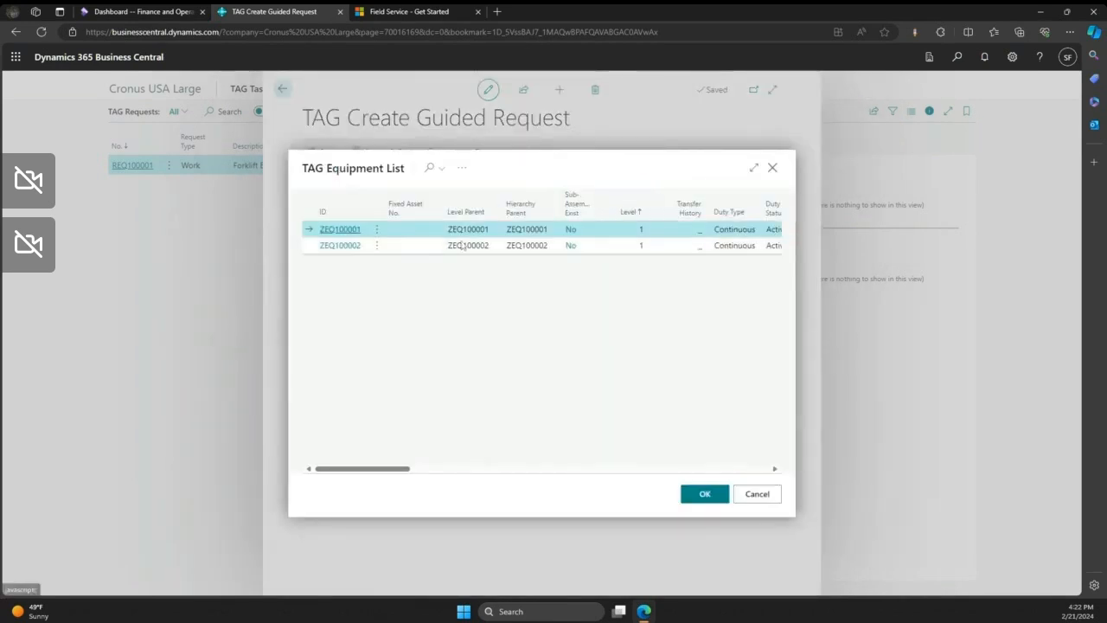
pyautogui.click(700, 494)
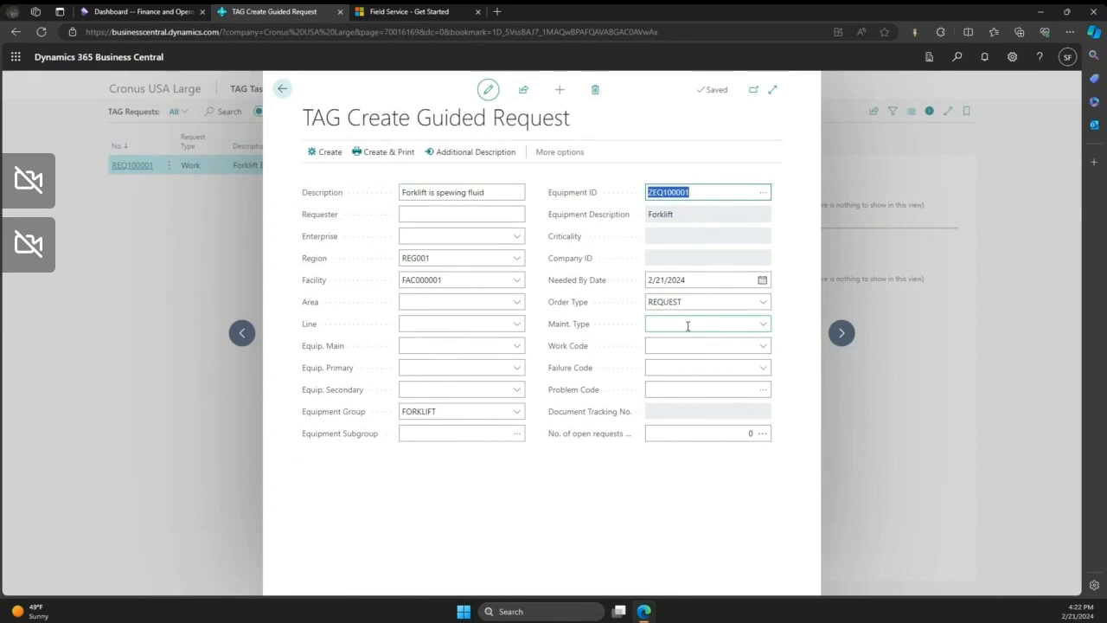
# - Try to create the guided request without a requester, and exit without creating it
pyautogui.click(327, 153)
pyautogui.click(645, 372)
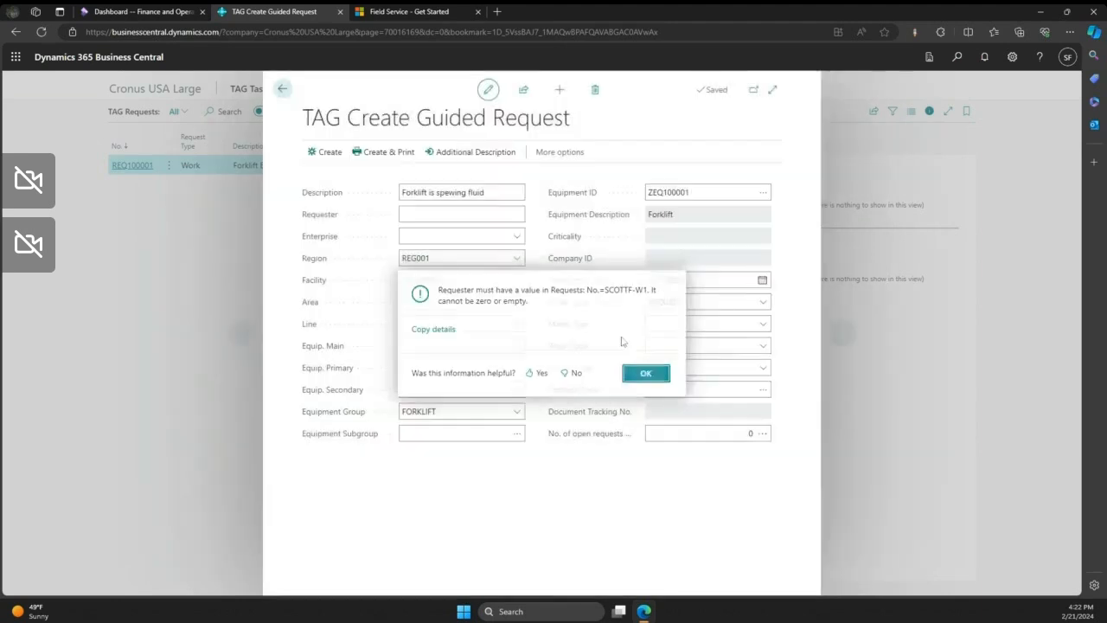
pyautogui.click(282, 90)
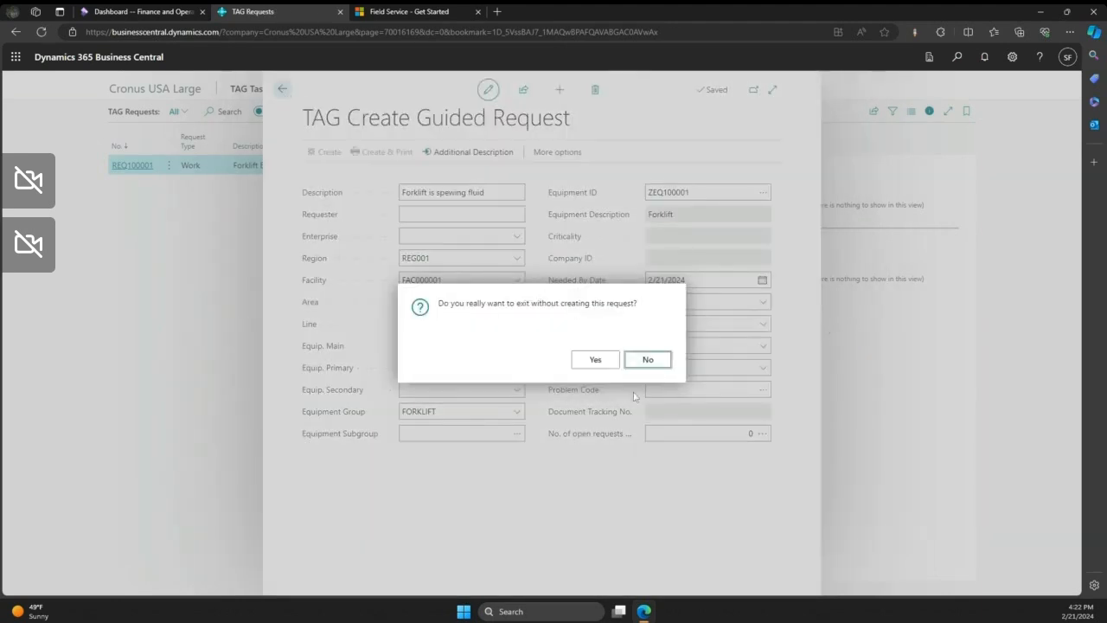
pyautogui.click(597, 366)
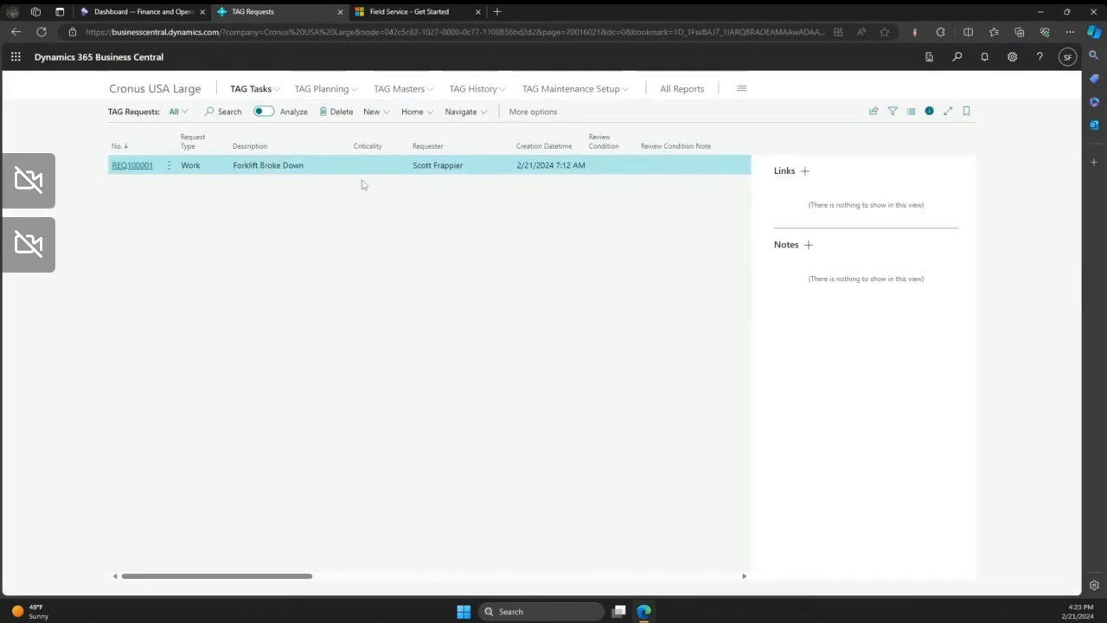
# - Open the "Forklift Broke Down" request, review its details, and open its linked work order
pyautogui.click(143, 166)
pyautogui.scroll(-1, 608, 321)
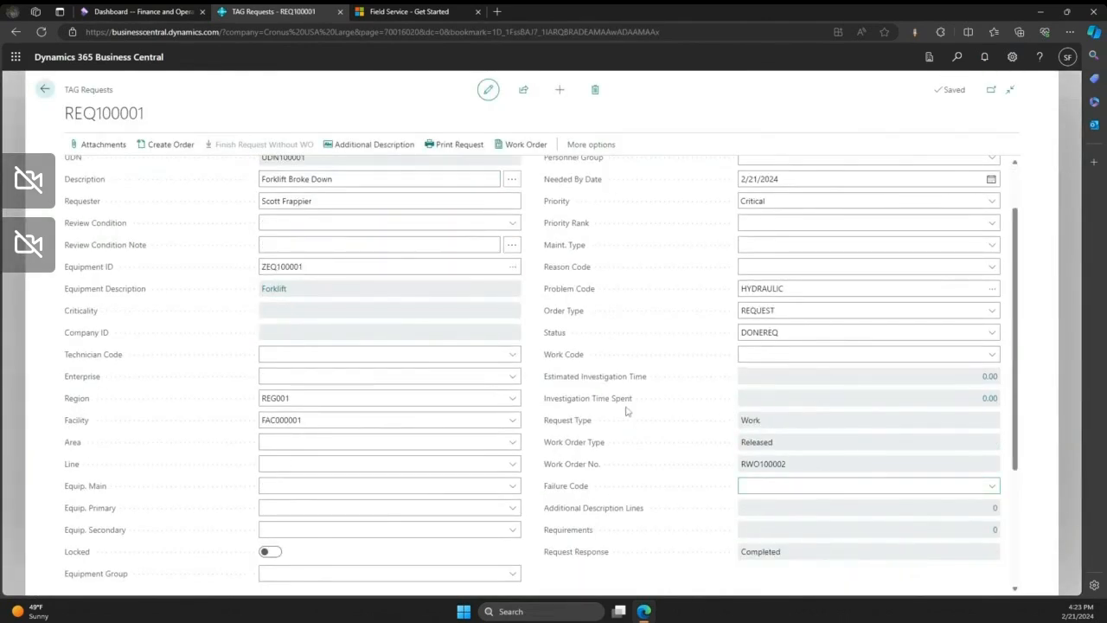
pyautogui.click(514, 149)
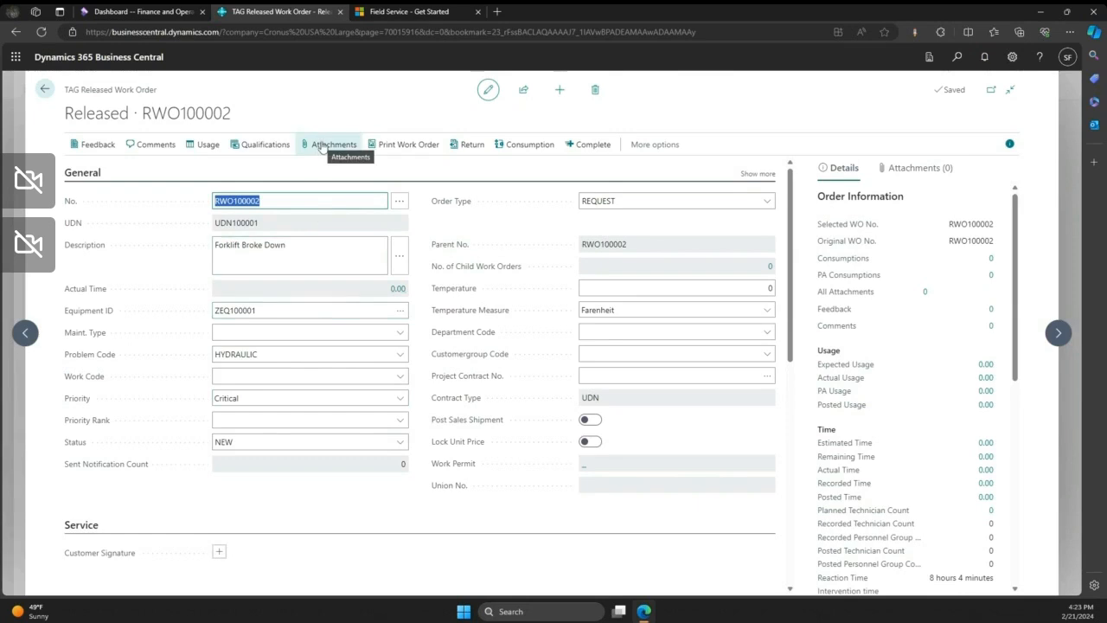
# - Expand the lines of the released work order and show the actions available for a line
pyautogui.scroll(-3, 596, 486)
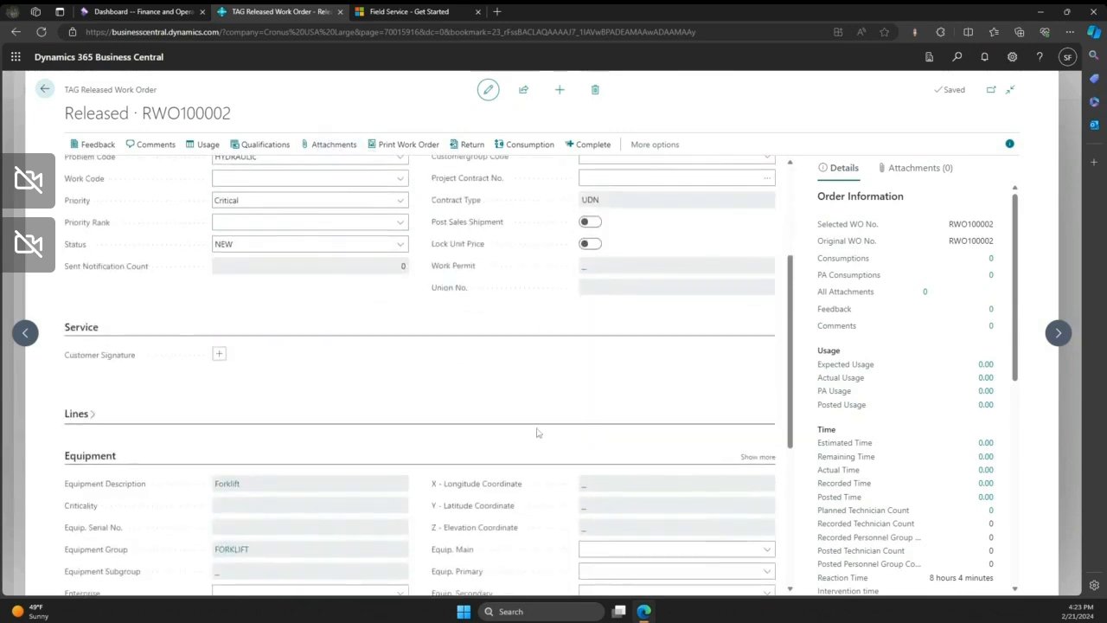
pyautogui.scroll(-1, 439, 387)
pyautogui.click(90, 289)
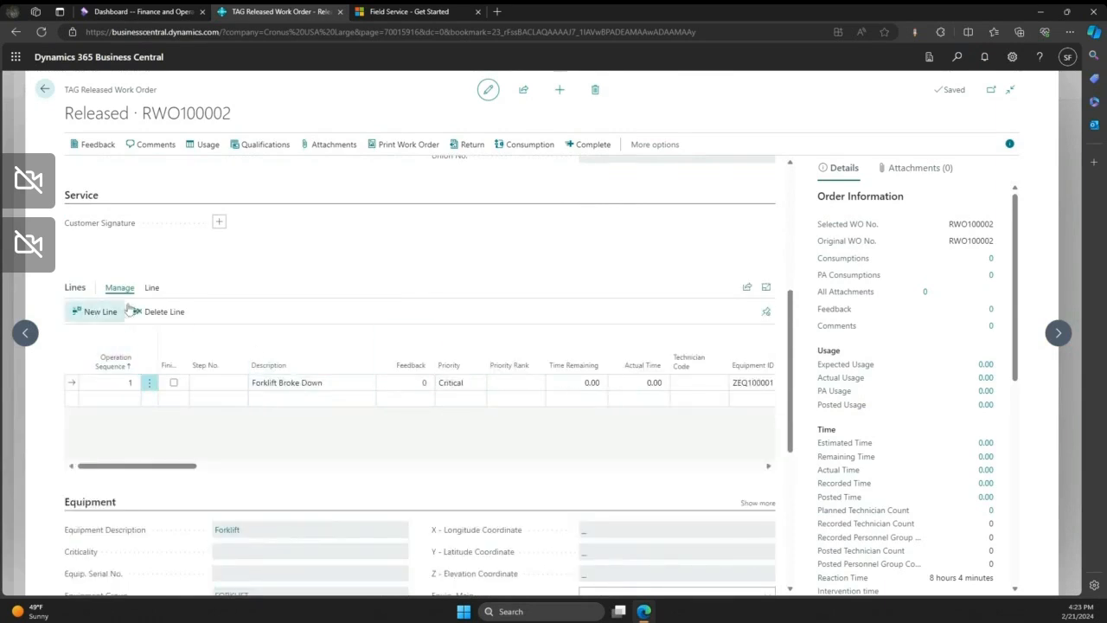
pyautogui.click(149, 288)
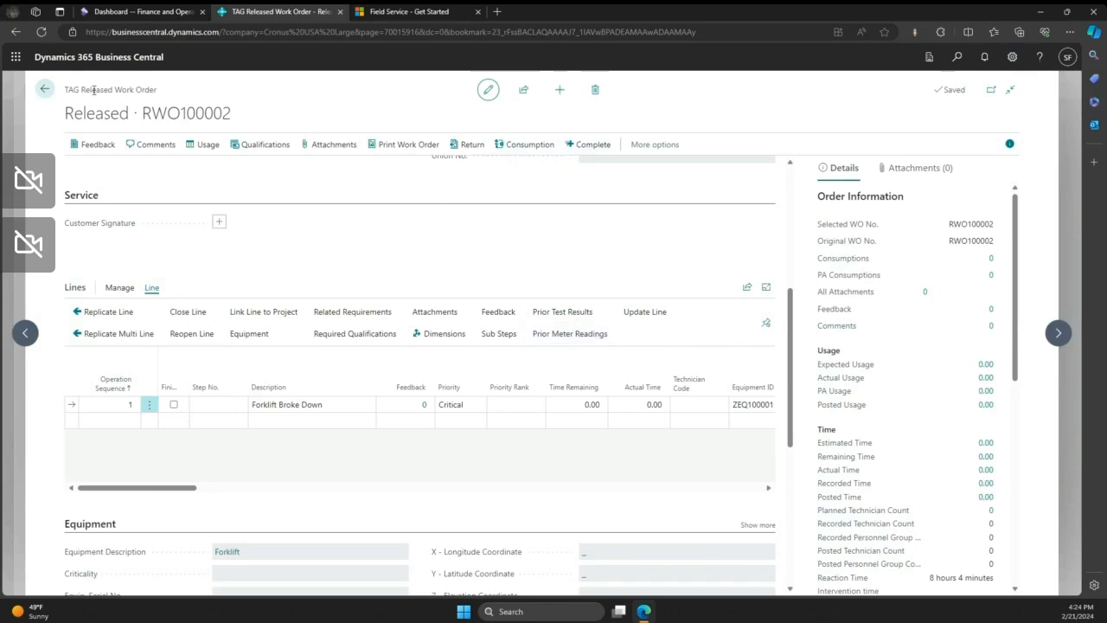
# - Leave the work order and its request, and return to the Cronus USA Large home page
pyautogui.click(45, 89)
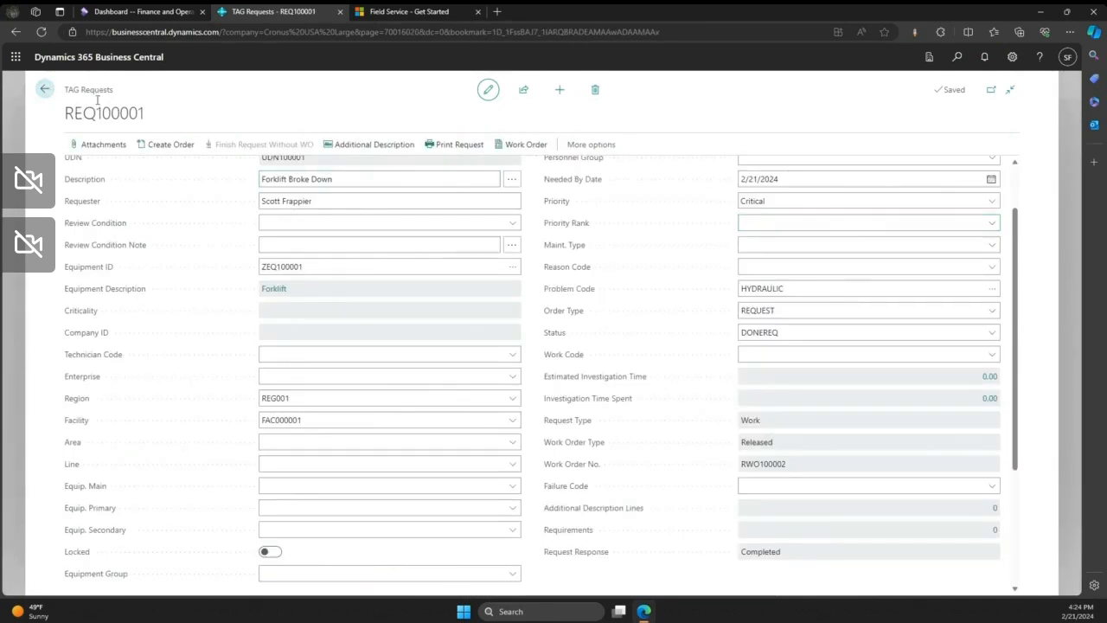
pyautogui.click(45, 90)
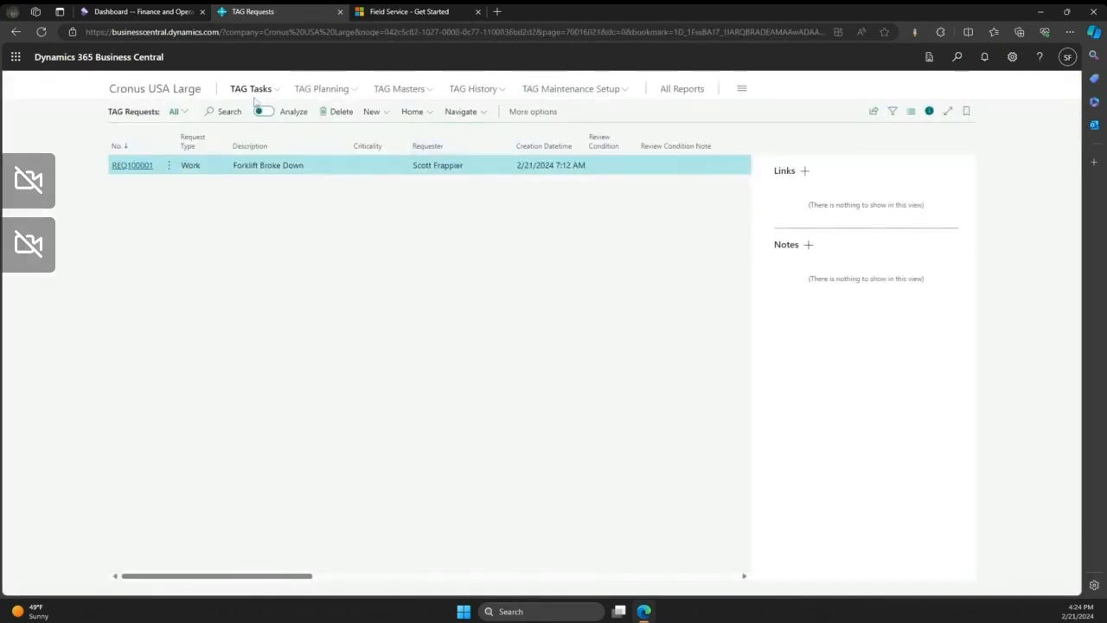
pyautogui.click(172, 95)
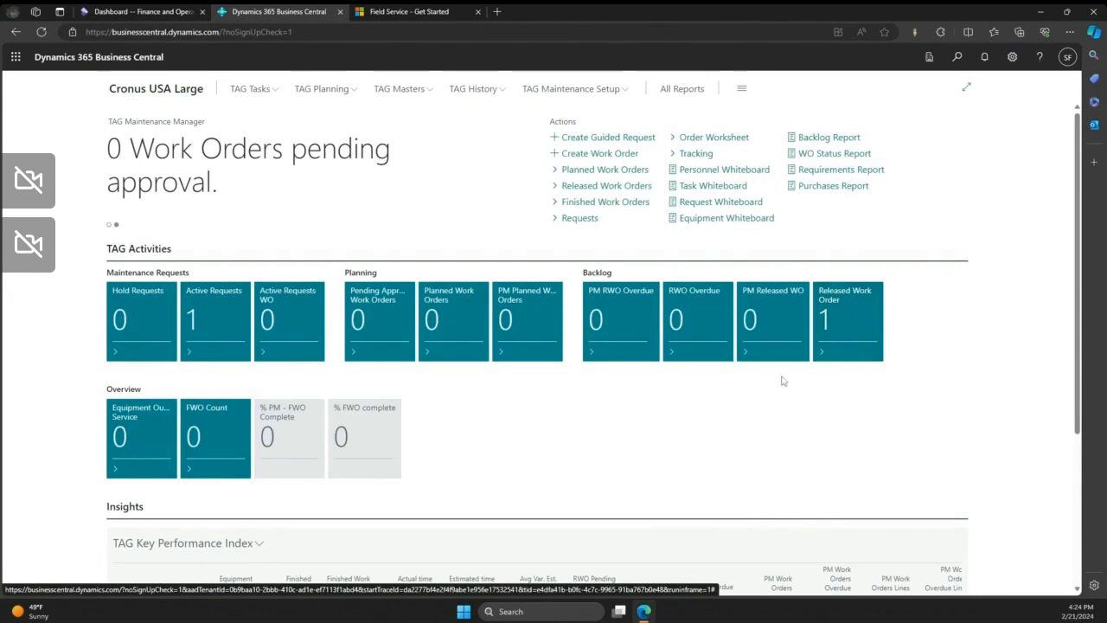
# - Examine the TAG Key Performance Index in the Insights section and its available options
pyautogui.scroll(-1, 701, 420)
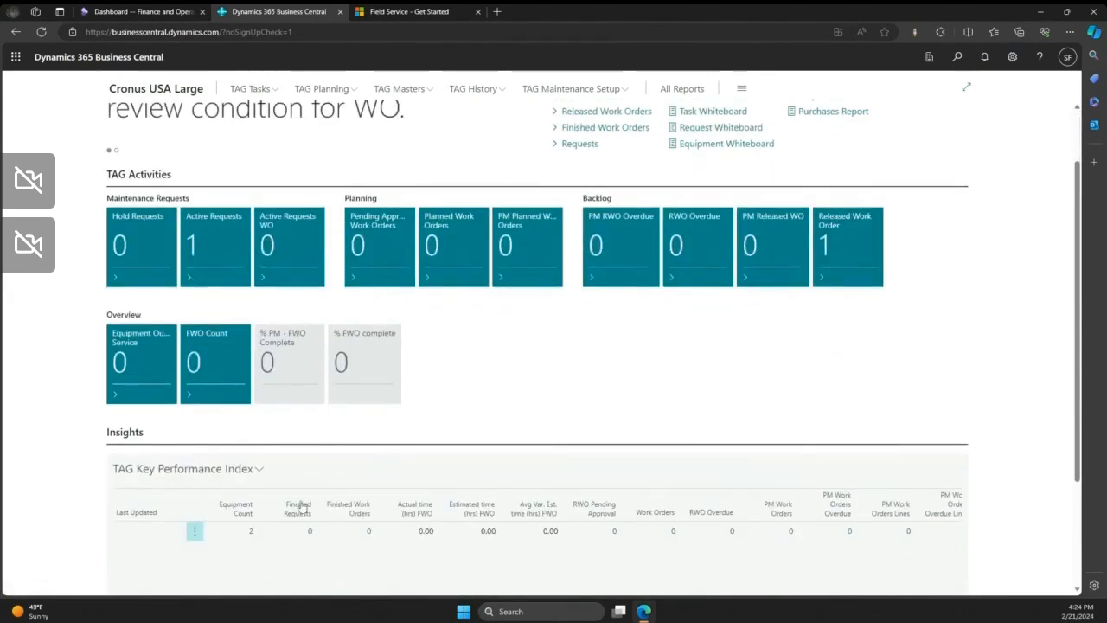
pyautogui.click(252, 474)
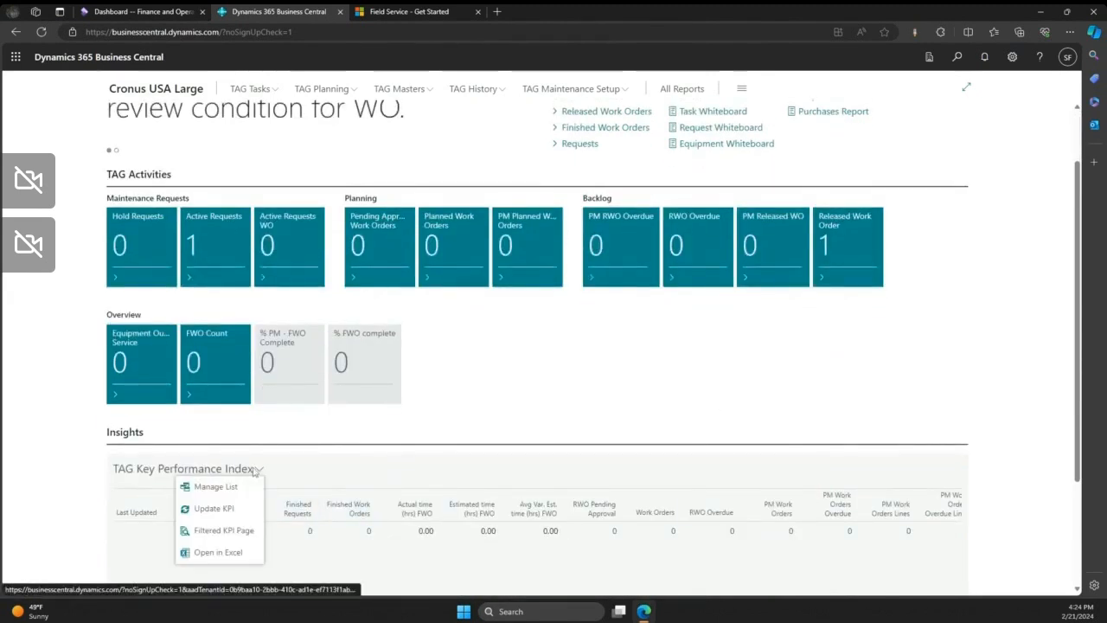
pyautogui.click(497, 421)
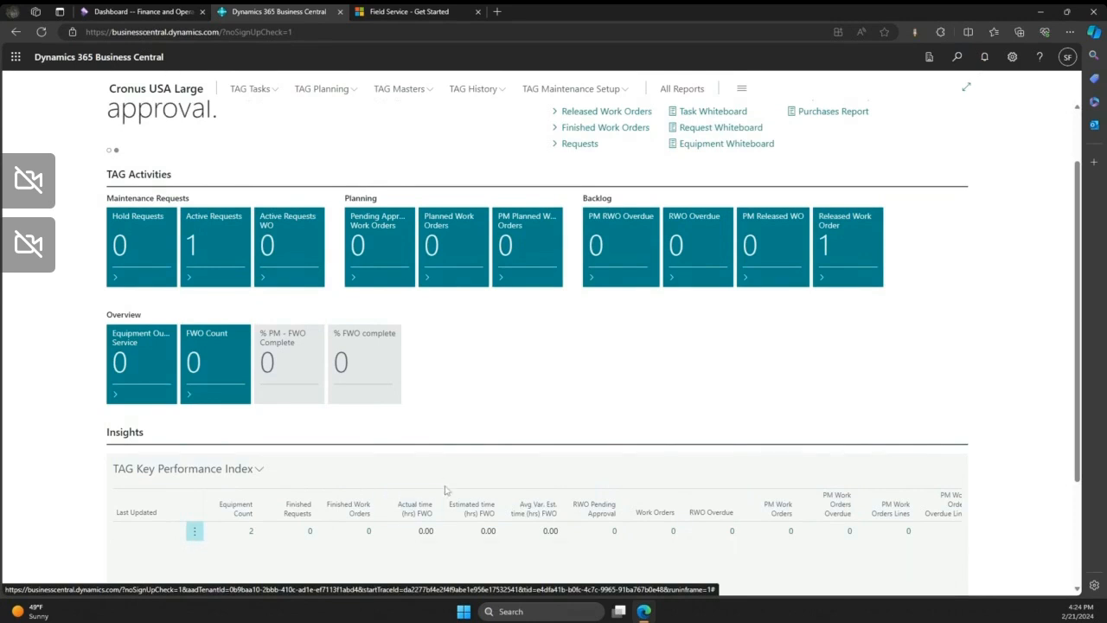
pyautogui.scroll(1, 694, 366)
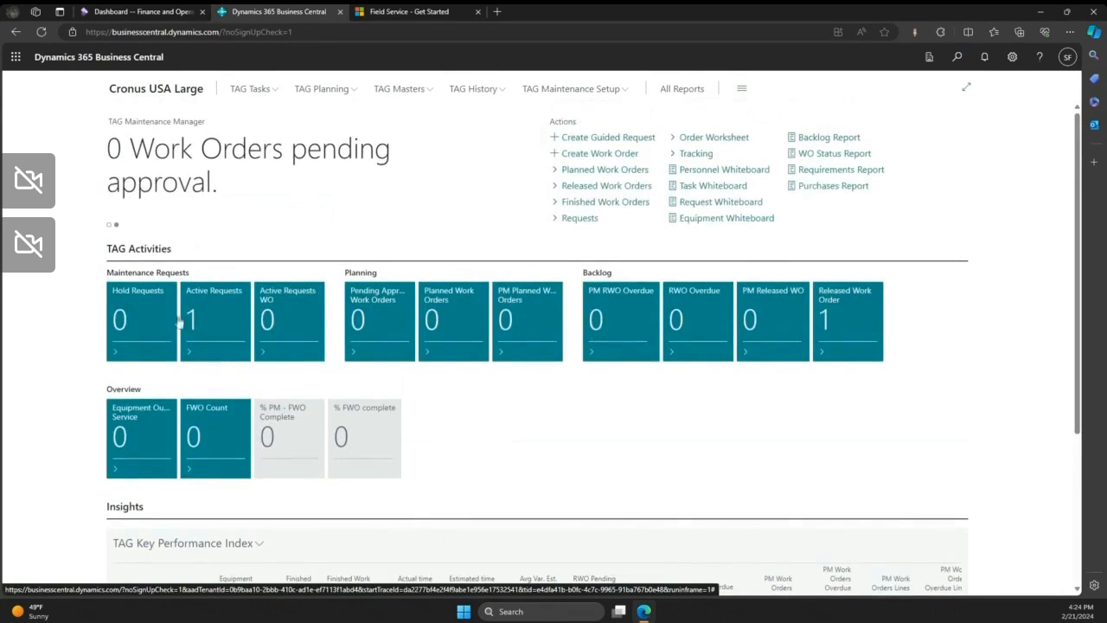
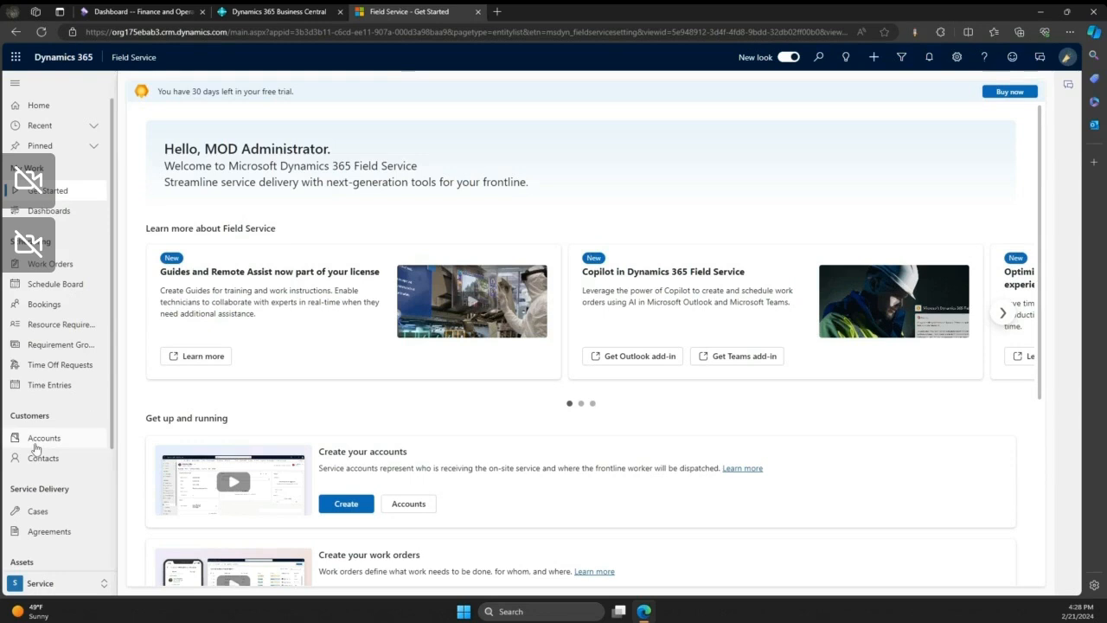
# - Open the Smart Brew 300 record from the Field Service customer assets
pyautogui.scroll(-3, 36, 447)
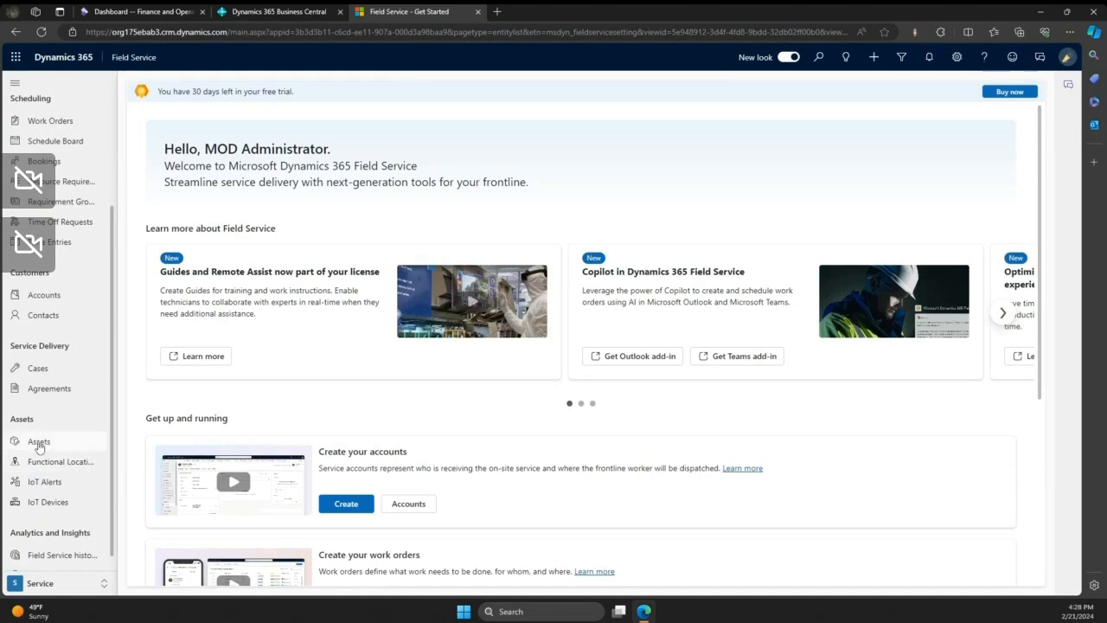
pyautogui.click(39, 445)
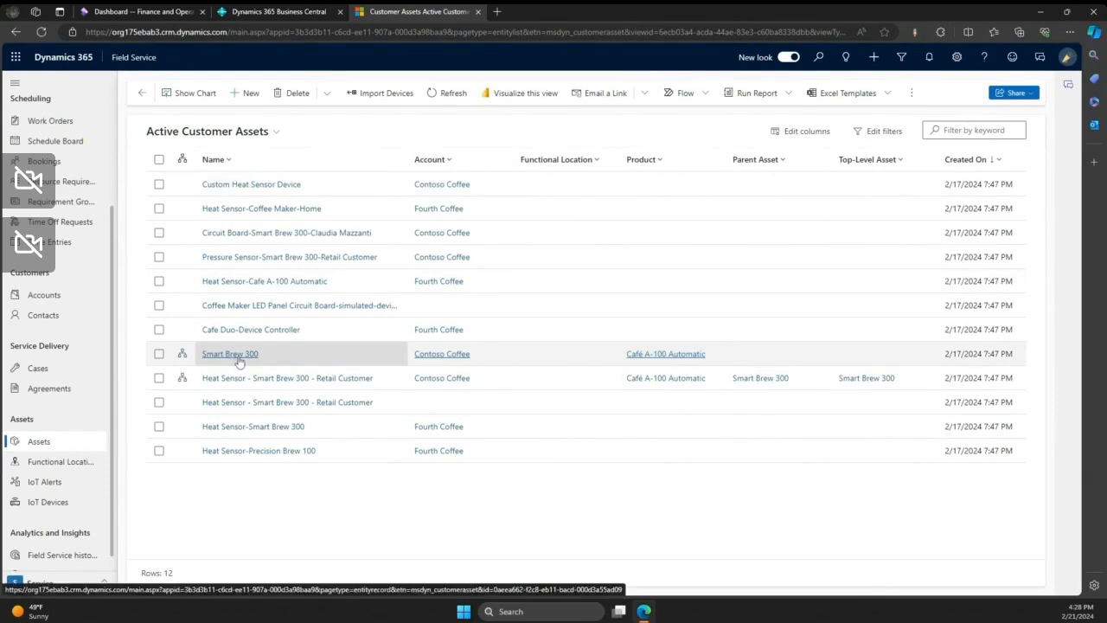
pyautogui.click(239, 357)
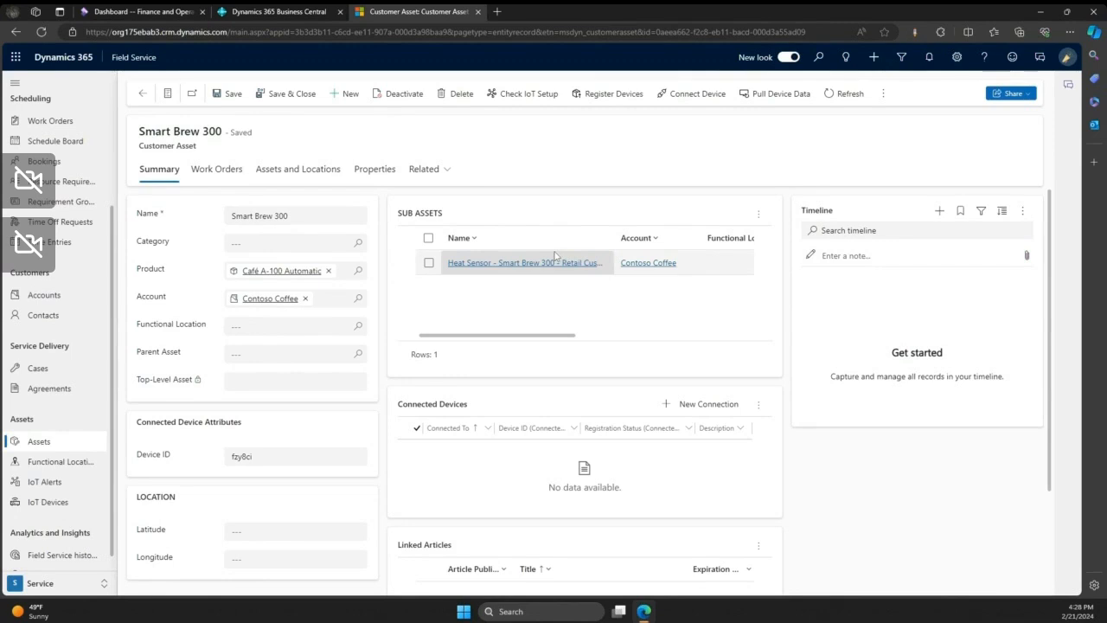
# - Review the Smart Brew 300 asset's properties and its summary details, including sub-assets, connected devices and location
pyautogui.click(372, 170)
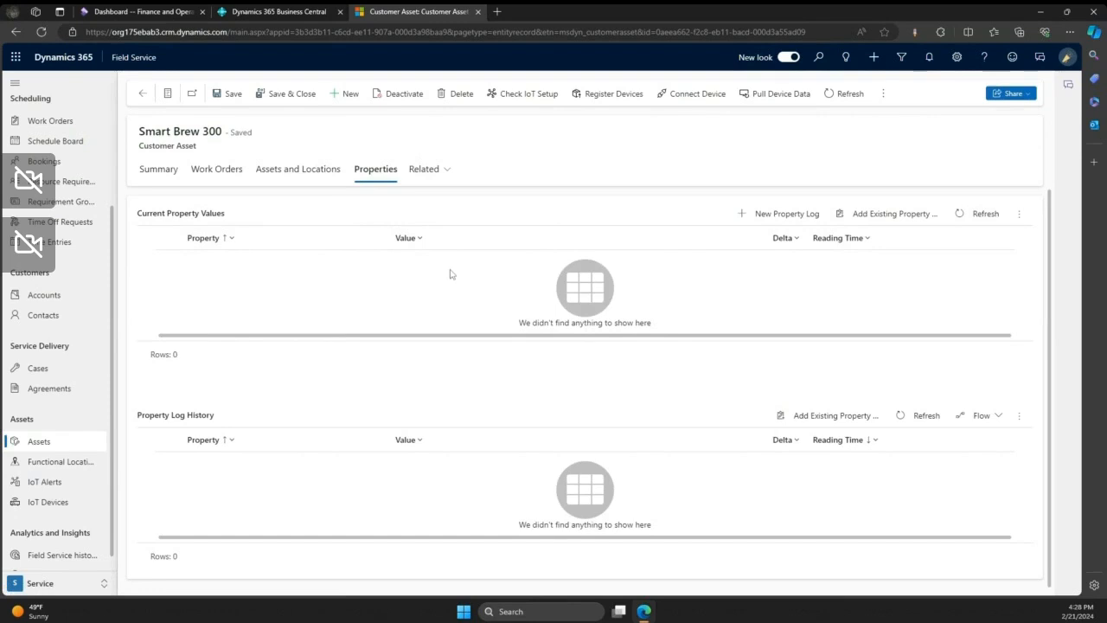
pyautogui.click(161, 172)
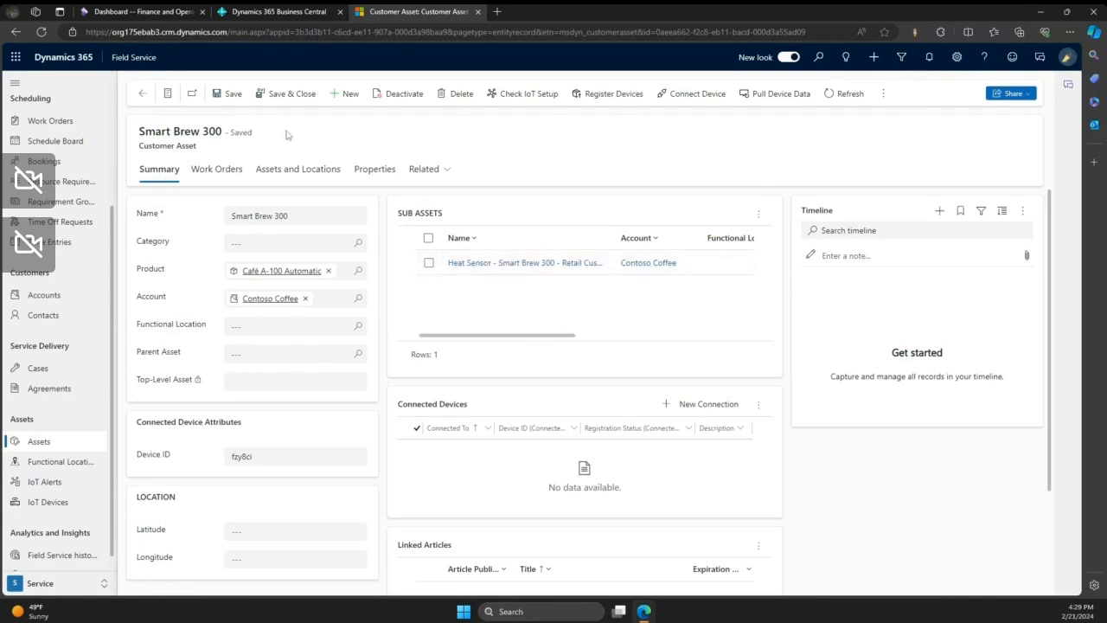
pyautogui.scroll(-2, 157, 444)
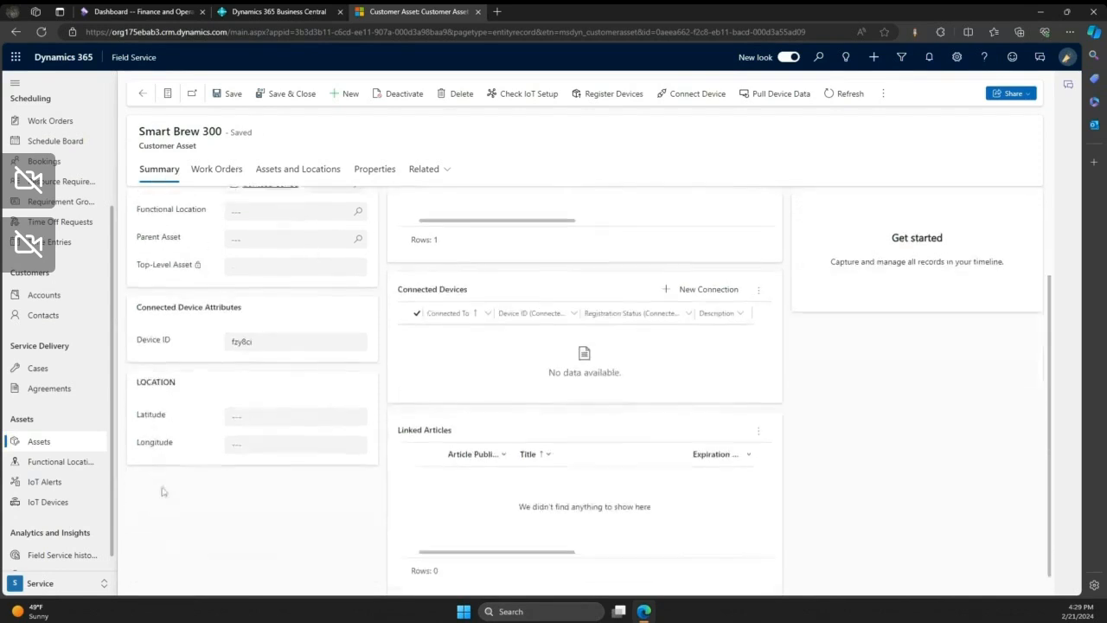
pyautogui.scroll(2, 289, 404)
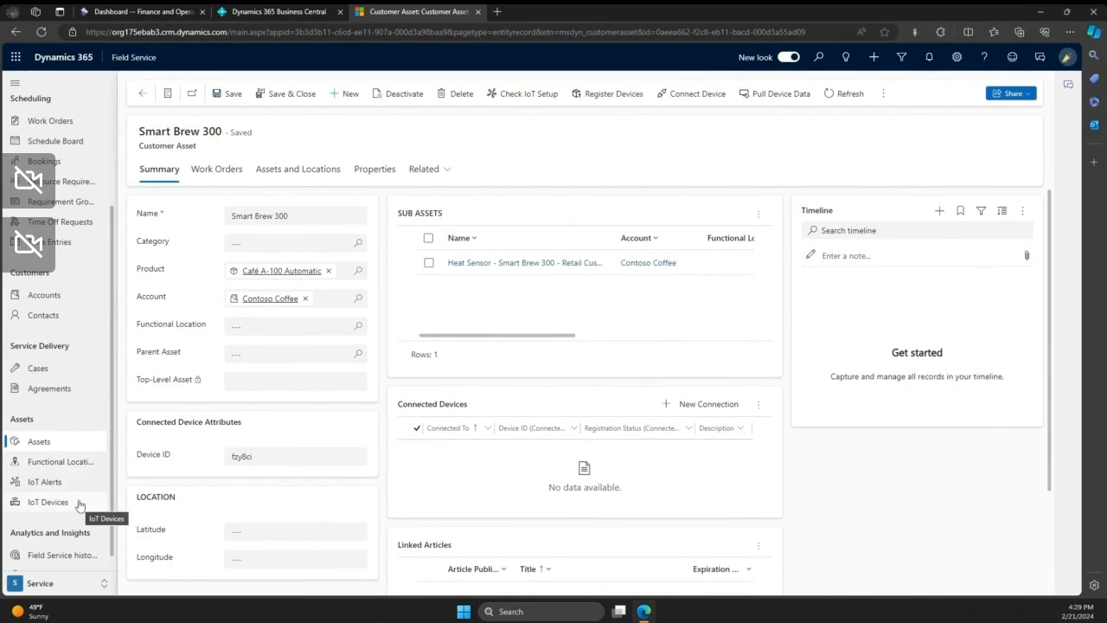
# - Open agreement Sample_Agr00138, go to its booking setup, and view the booking recurrence settings without changing them
pyautogui.click(70, 389)
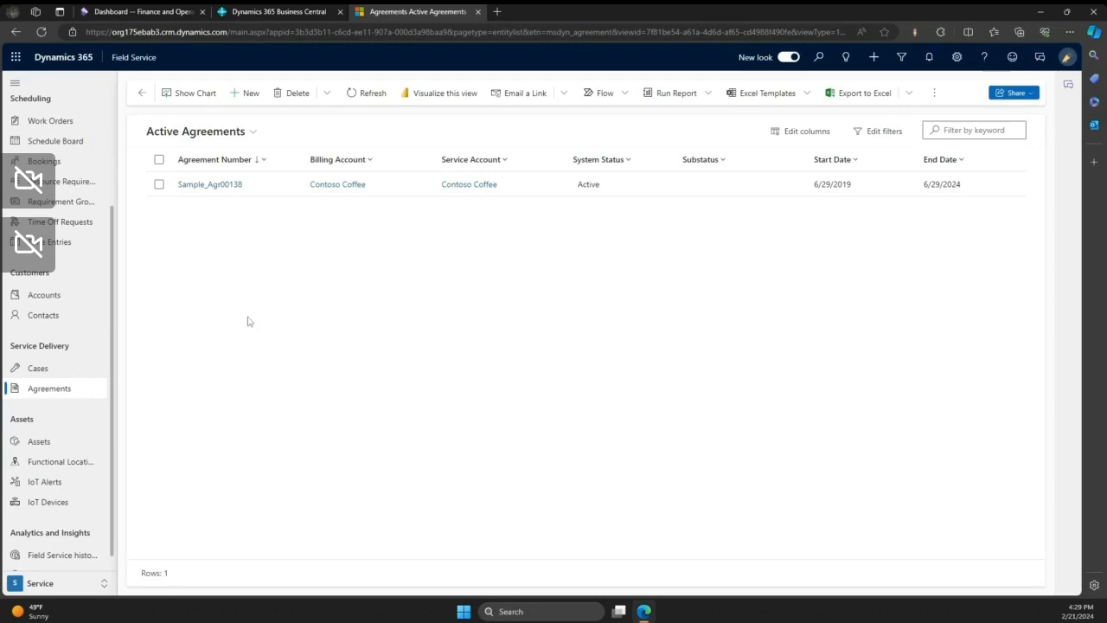
pyautogui.click(206, 186)
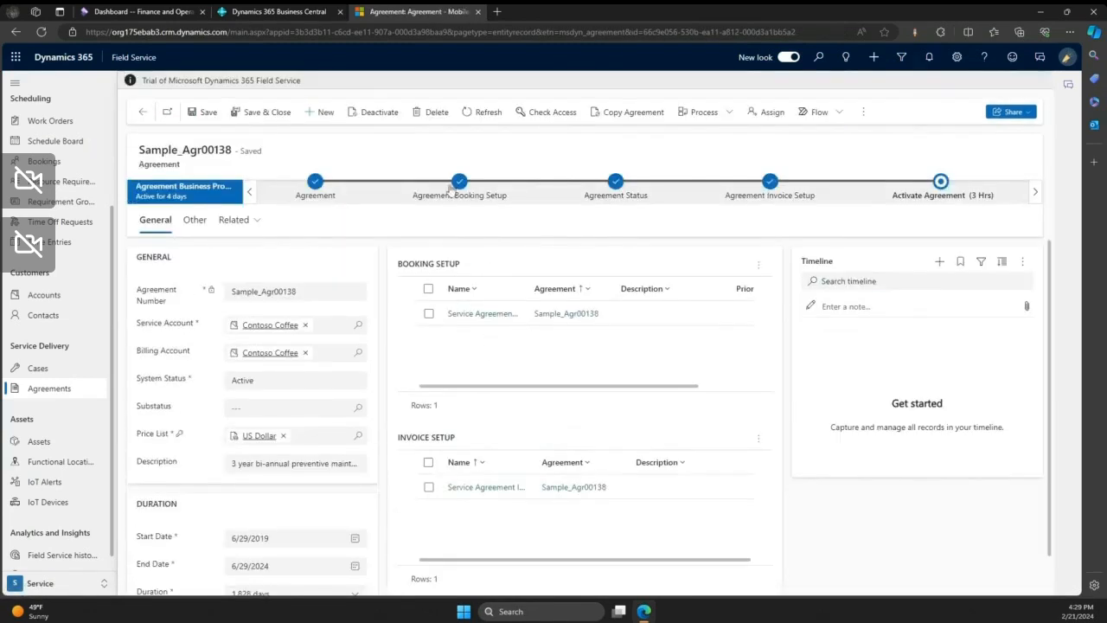
pyautogui.click(463, 189)
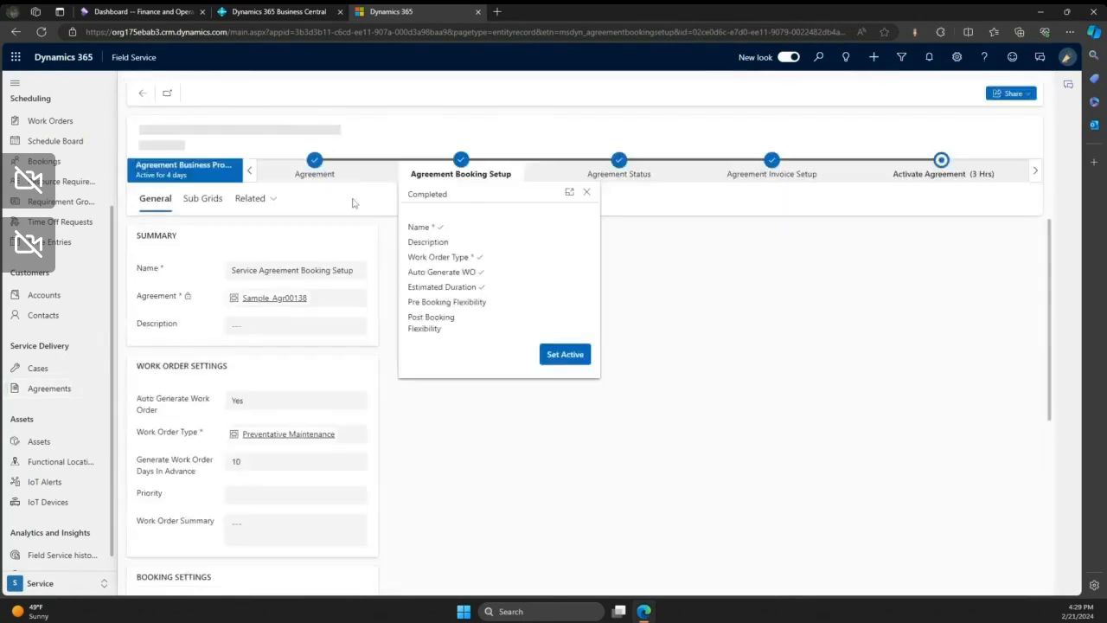
pyautogui.click(631, 96)
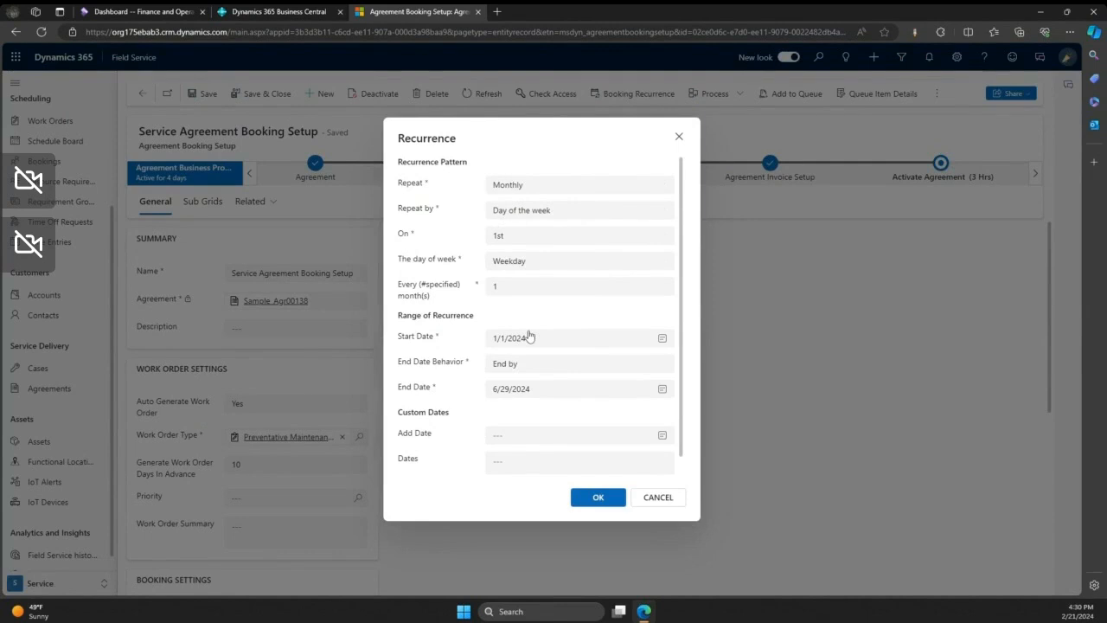
pyautogui.click(651, 498)
# - Show the active work orders and widen the Work Order Type column so its full values can be read
pyautogui.scroll(3, 86, 231)
pyautogui.click(57, 263)
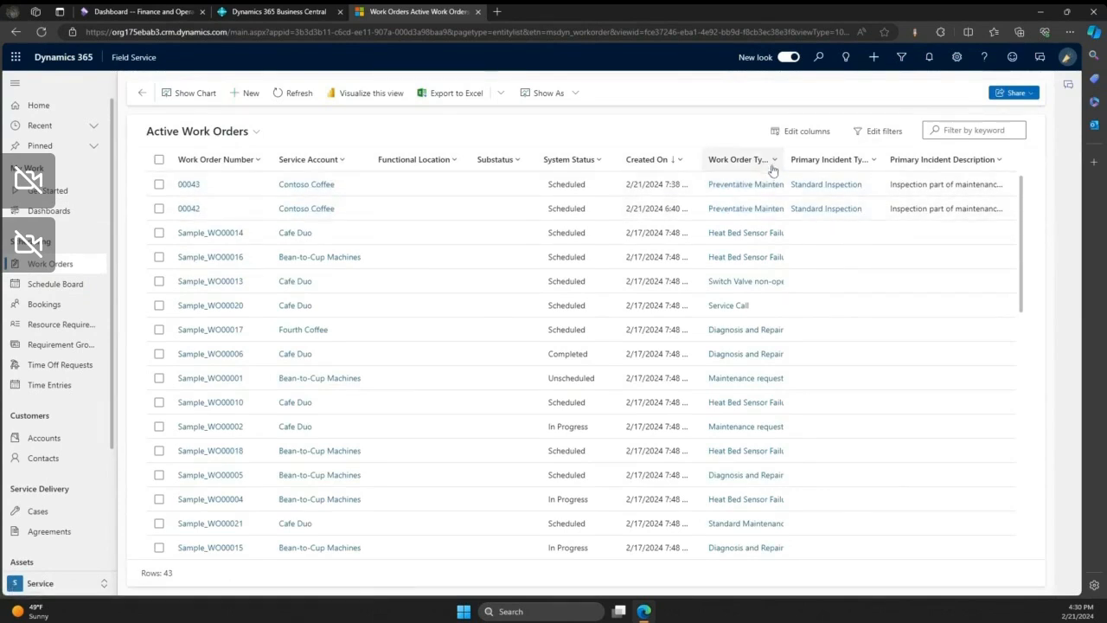
pyautogui.moveTo(782, 158); pyautogui.dragTo(809, 158)
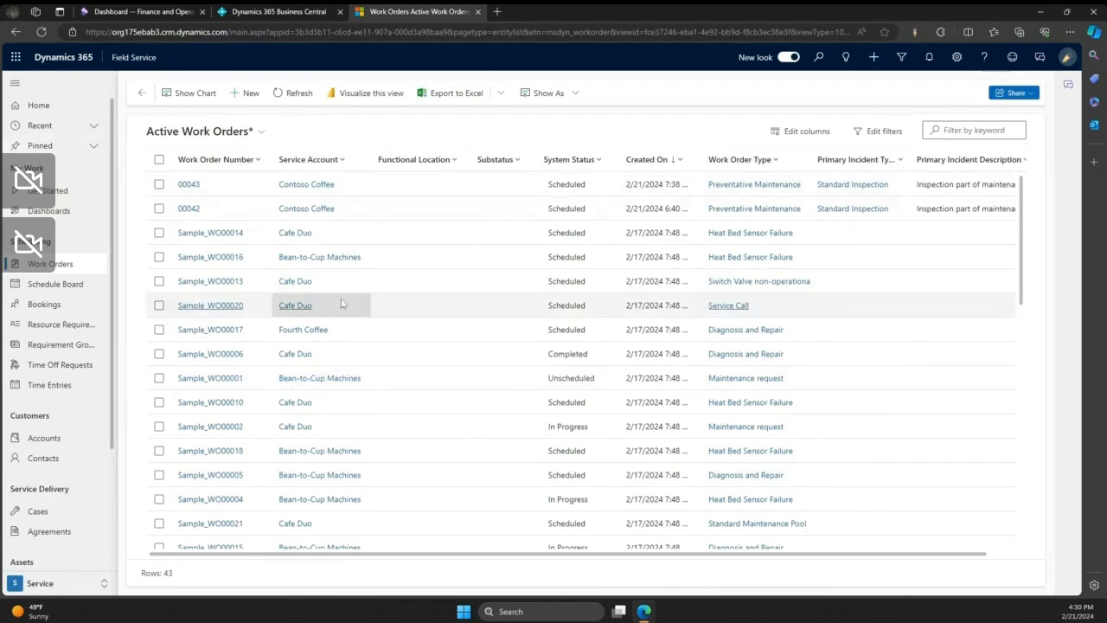
# - On the schedule board, book open requirement Sample_WO00011 on 2/22/2024 at 2:00 PM for the resource already handling Sample_WO00018 and Sample_WO00019
pyautogui.click(72, 289)
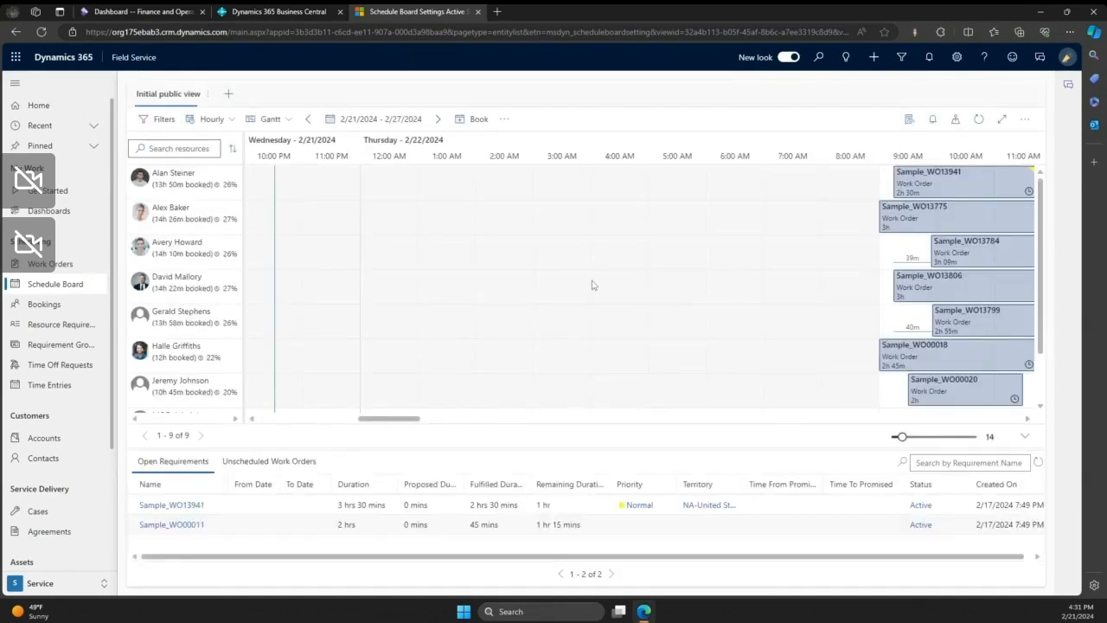
pyautogui.moveTo(400, 418); pyautogui.dragTo(445, 421)
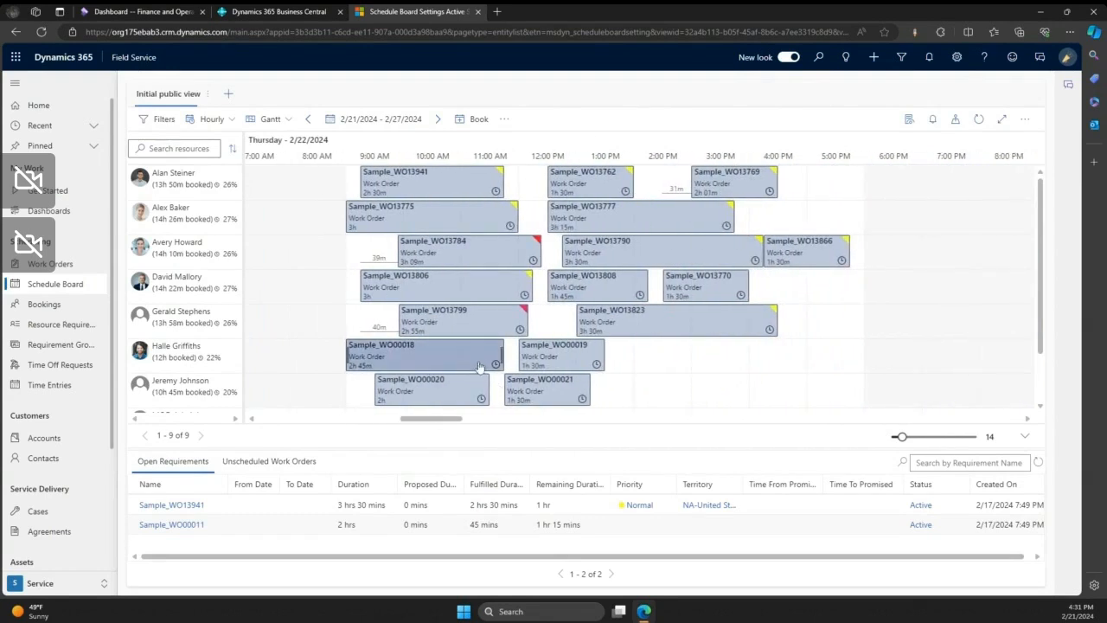
pyautogui.moveTo(200, 528); pyautogui.dragTo(638, 358)
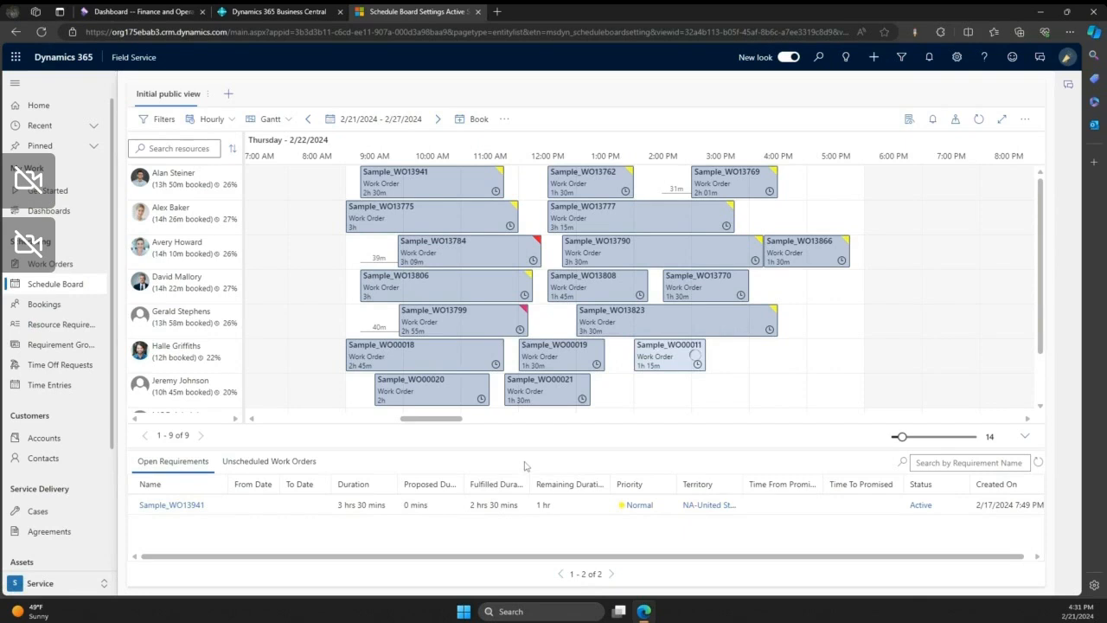
# - Examine the actions available for the booked resource and the Sample_WO00011 booking, including the options for moving the booking
pyautogui.rightClick(222, 358)
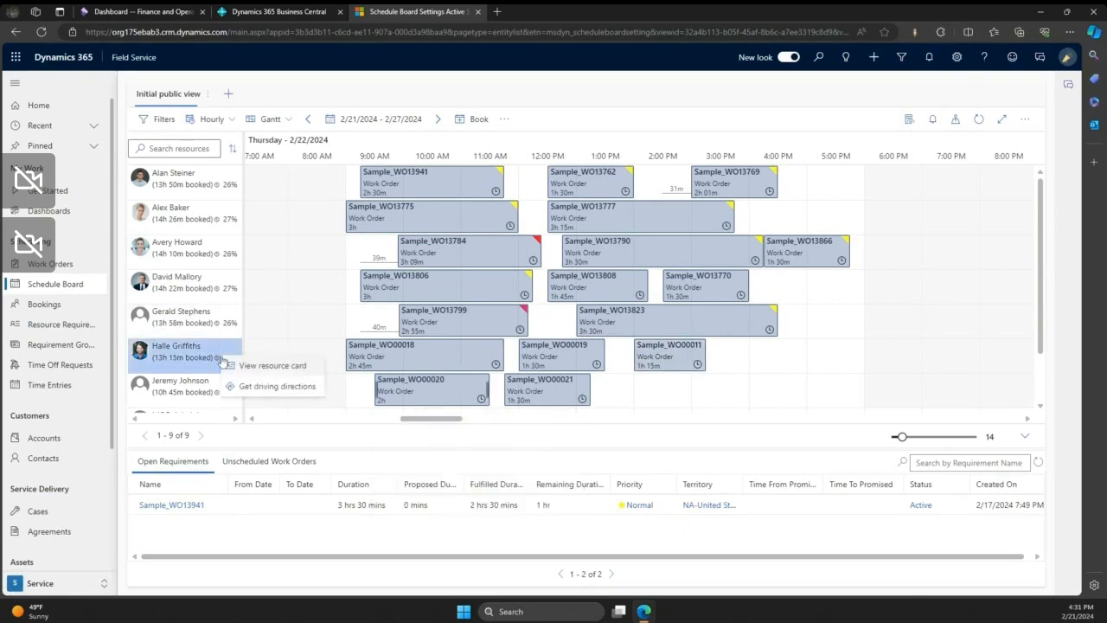
pyautogui.rightClick(743, 358)
pyautogui.moveTo(738, 359)
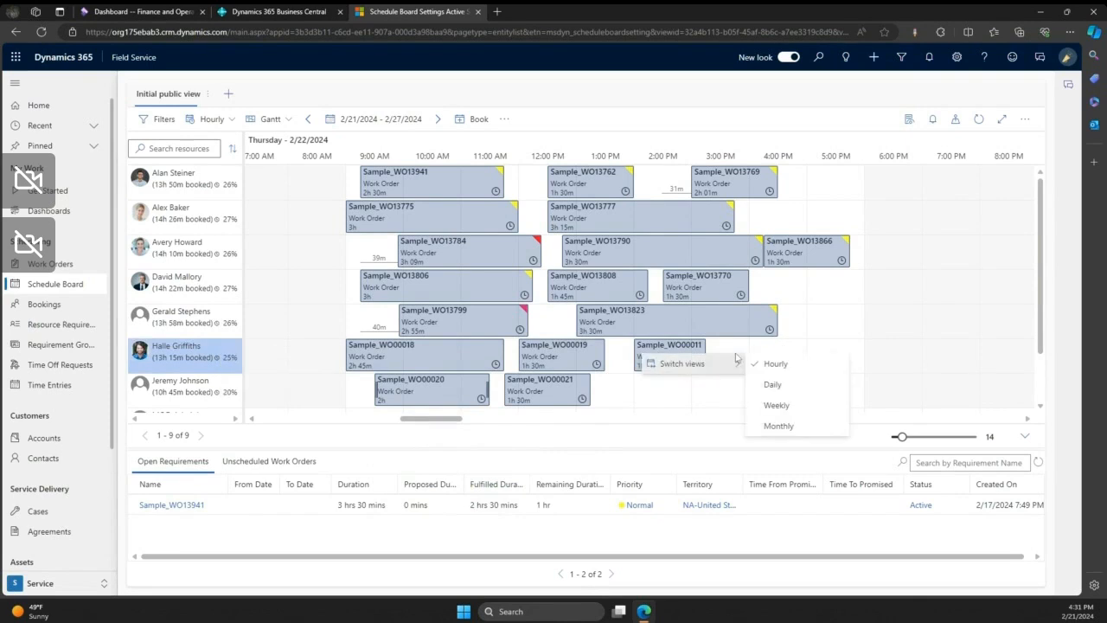
pyautogui.click(679, 357)
pyautogui.rightClick(681, 357)
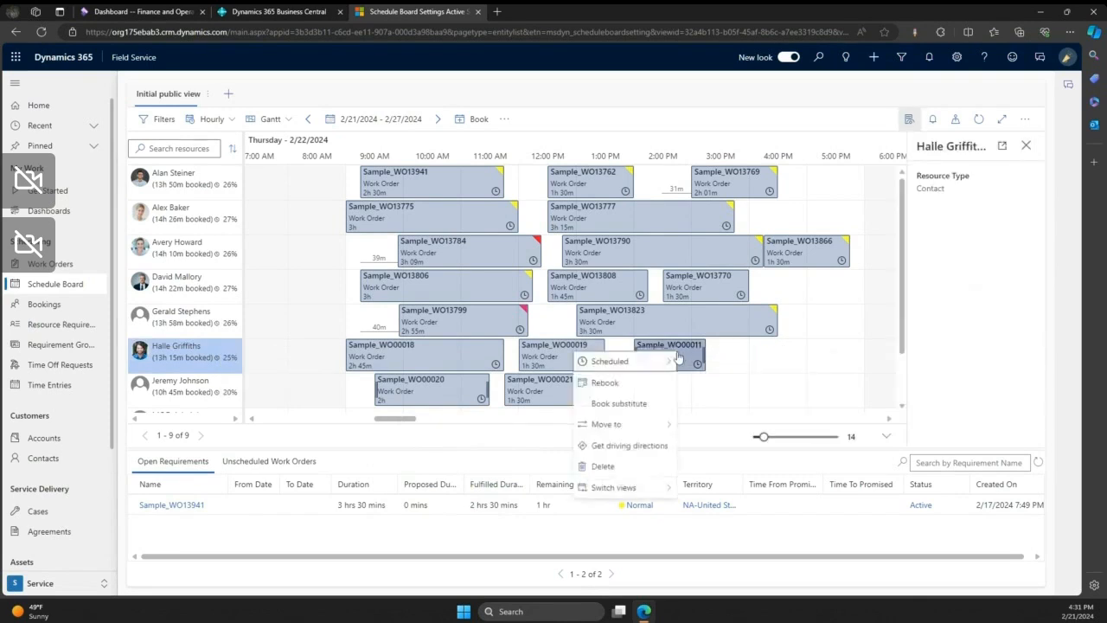
pyautogui.moveTo(652, 424)
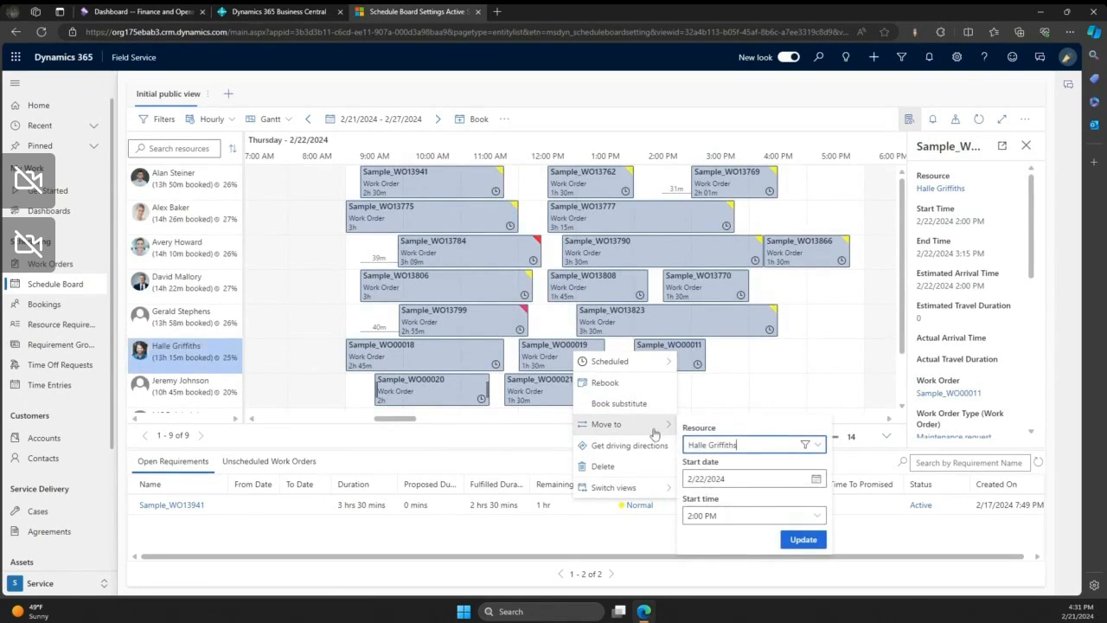